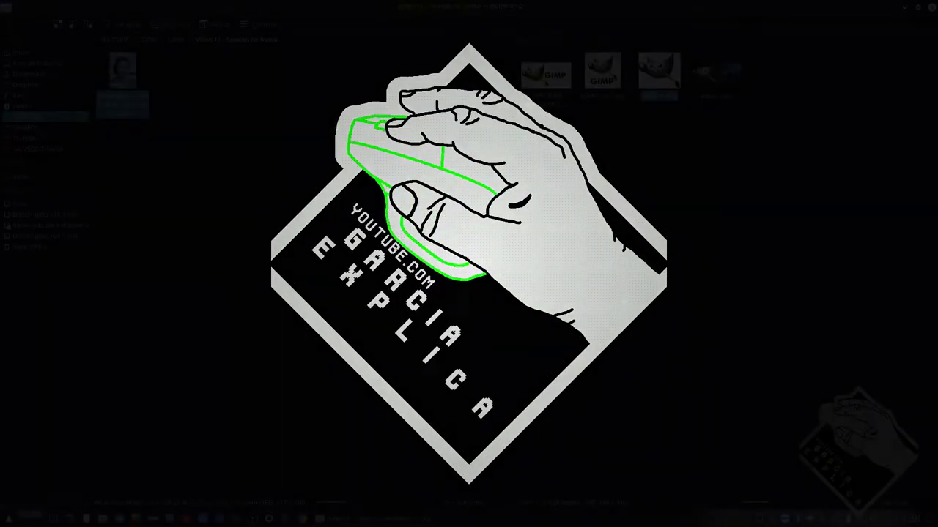
Step: Open the WhatsApp JPEG portrait in GIMP from Dolphin's context menu
key(Menu)
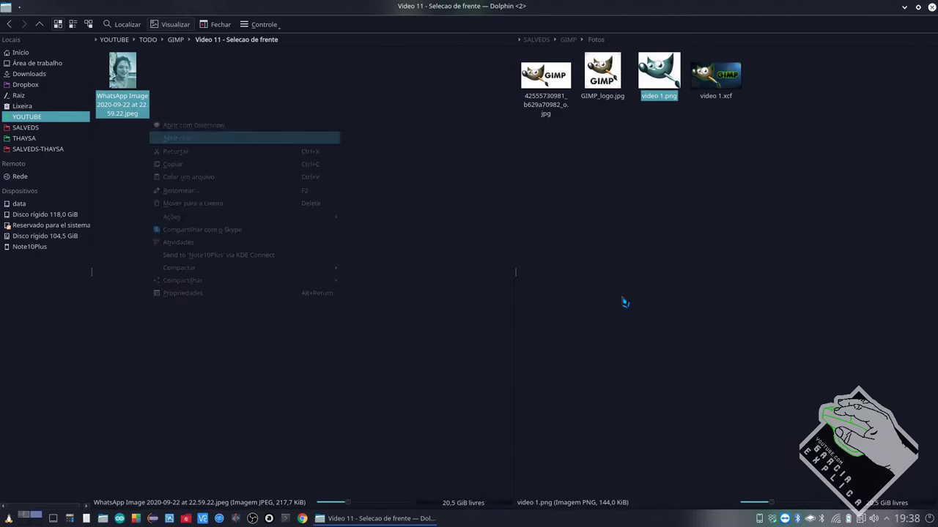
key(Return)
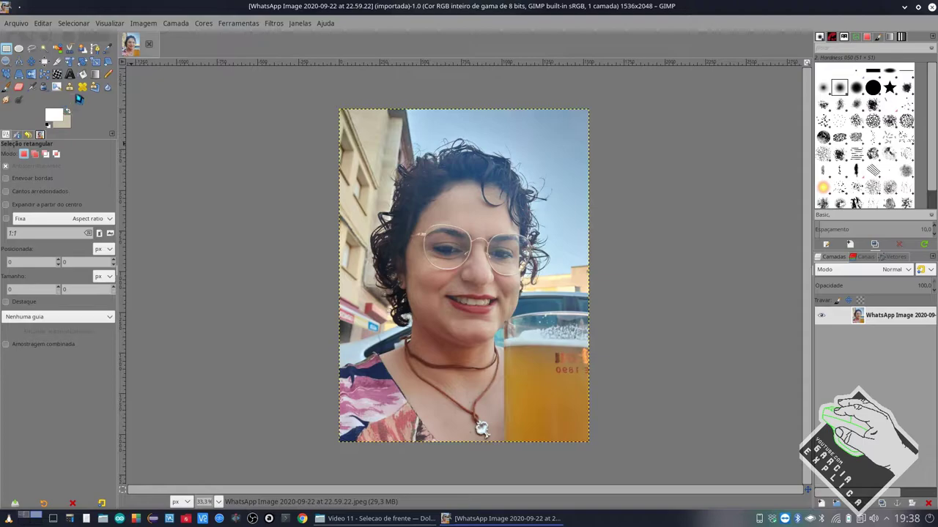
Step: Switch to the Foreground Select tool and start the outline around the woman
click(83, 50)
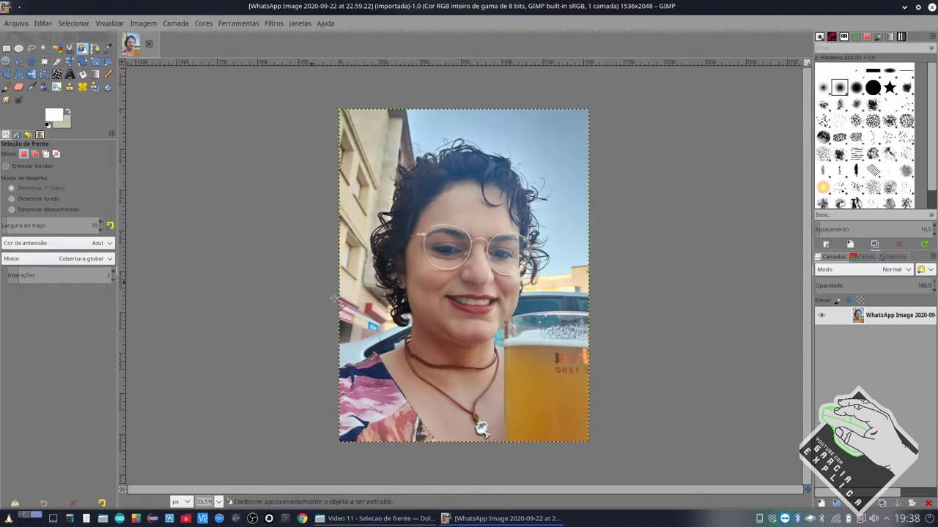
click(340, 365)
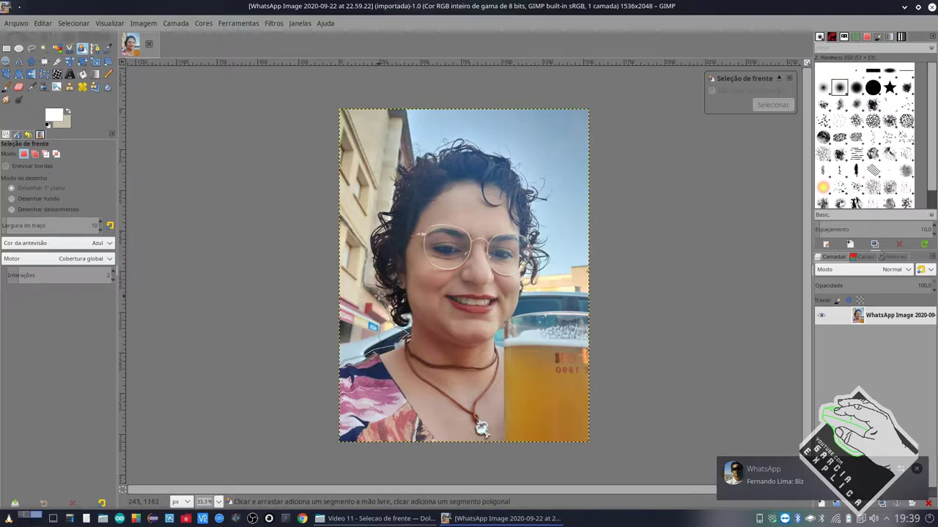
Step: Trace a rough freehand outline around the woman and glass, then close it for refining
mouse_move(385, 302)
mouse_down()
mouse_move(367, 250)
mouse_move(394, 165)
mouse_move(459, 137)
mouse_move(507, 157)
mouse_move(539, 189)
mouse_move(540, 238)
mouse_move(559, 266)
mouse_move(523, 306)
mouse_move(595, 317)
mouse_move(611, 427)
mouse_move(513, 473)
mouse_move(299, 448)
mouse_move(340, 366)
mouse_up()
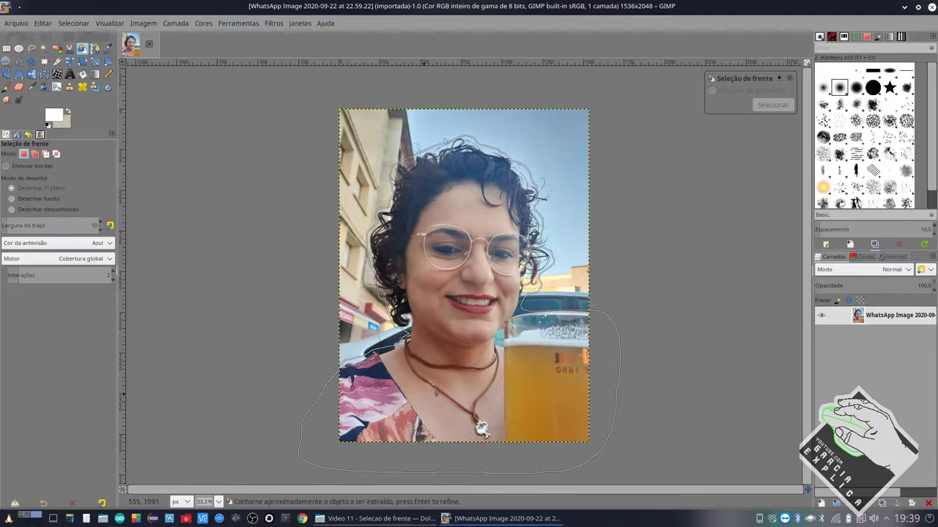
key(Return)
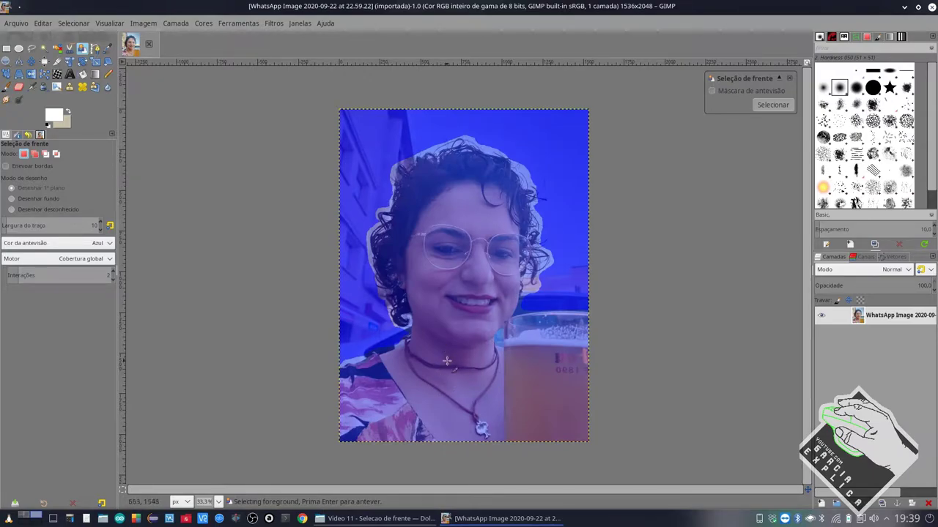
Step: Paint foreground strokes over the shirt, necklace, face, body and beer glass
scroll(396, 377, up, 2)
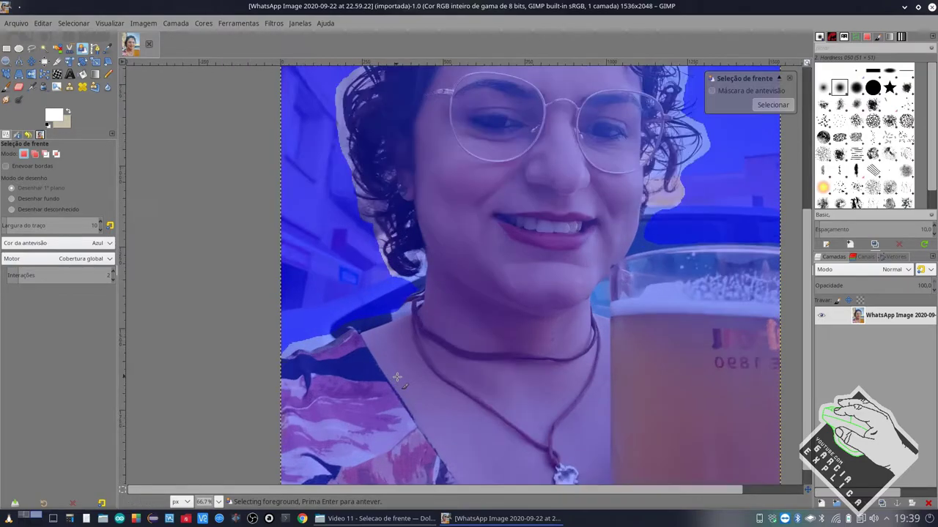
scroll(396, 377, up, 1)
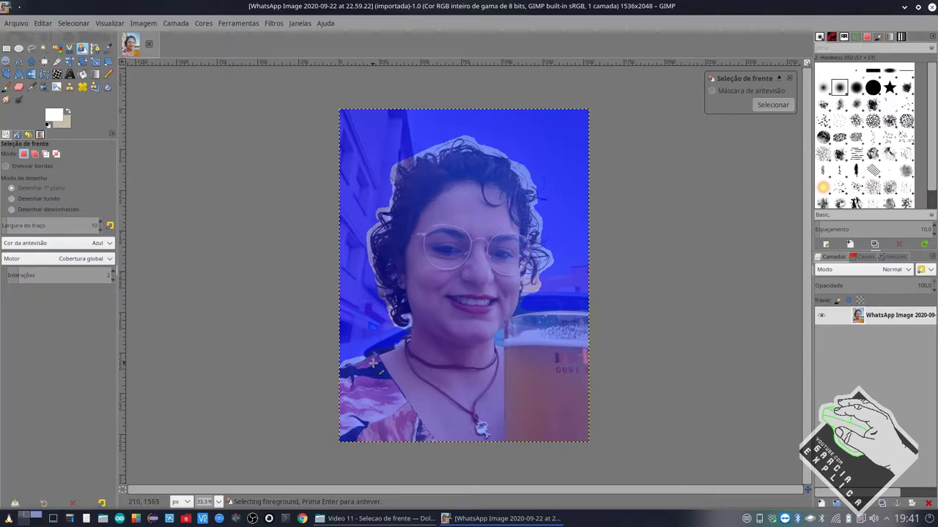
mouse_move(373, 362)
mouse_down()
mouse_move(463, 376)
mouse_move(561, 351)
mouse_move(402, 276)
mouse_move(480, 169)
mouse_move(512, 202)
mouse_move(517, 237)
mouse_move(511, 277)
mouse_move(482, 323)
mouse_up()
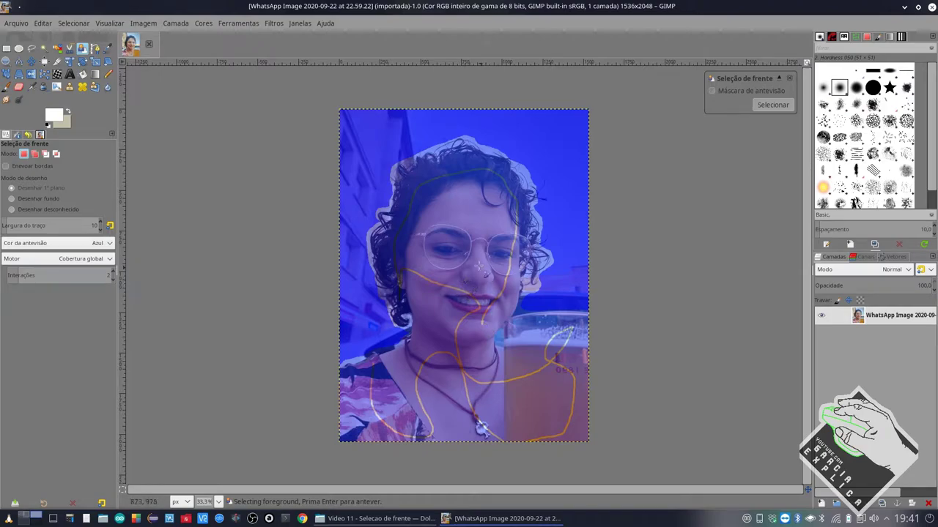
drag(468, 254, 467, 278)
mouse_move(371, 410)
mouse_down()
mouse_move(419, 423)
mouse_move(463, 374)
mouse_up()
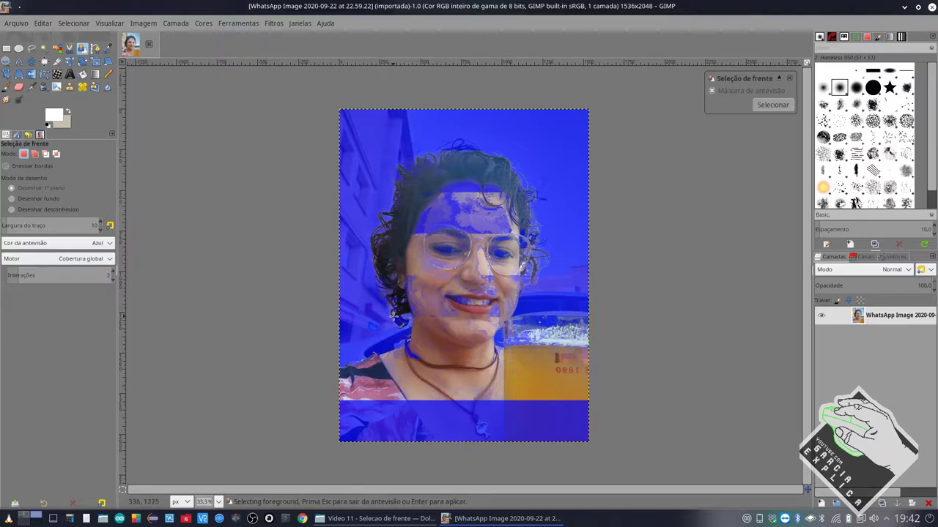
Step: Zoom in to 300% and inspect the hair and glass edges
ctrl+scroll(396, 315, up, 5)
ctrl+scroll(395, 315, up, 1)
scroll(395, 315, up, 3)
scroll(395, 315, up, 1)
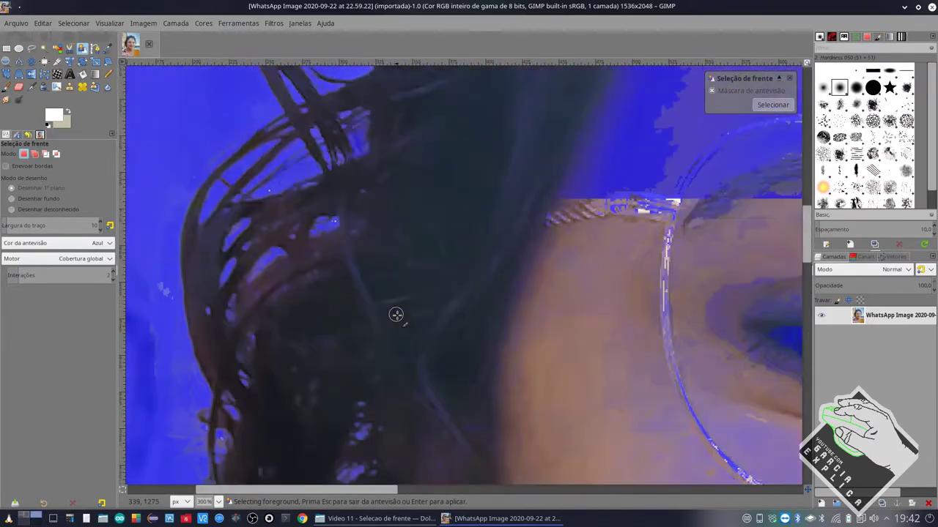
scroll(396, 315, up, 3)
scroll(396, 315, up, 3)
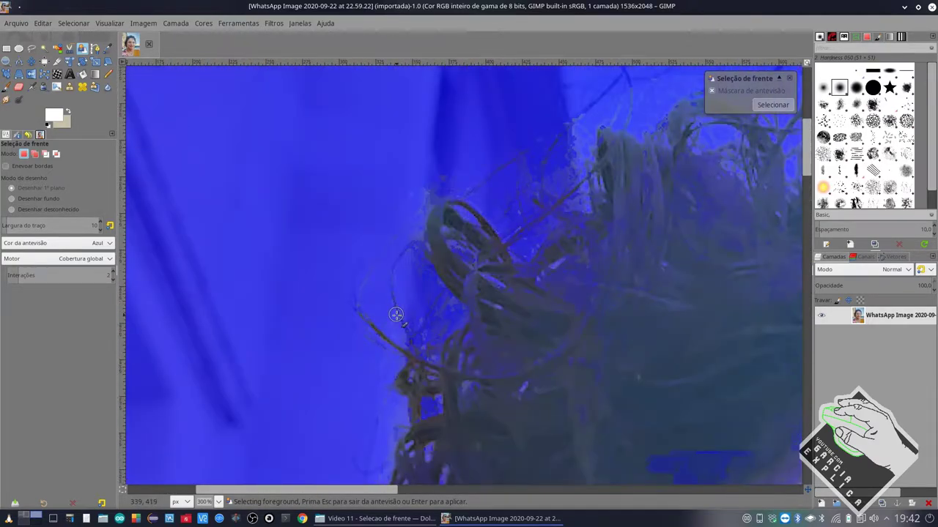
scroll(395, 315, up, 5)
scroll(396, 314, right, 3)
scroll(394, 315, right, 5)
Step: Zoom back out and mark the lower-left shirt and lower body as foreground
scroll(394, 315, down, 2)
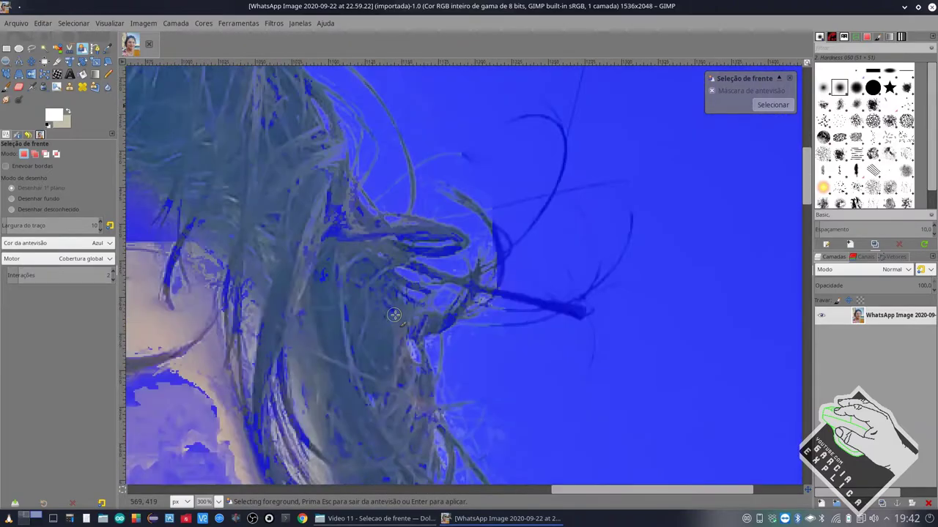
scroll(394, 315, down, 3)
scroll(394, 315, down, 3)
scroll(394, 315, down, 1)
scroll(394, 315, down, 1)
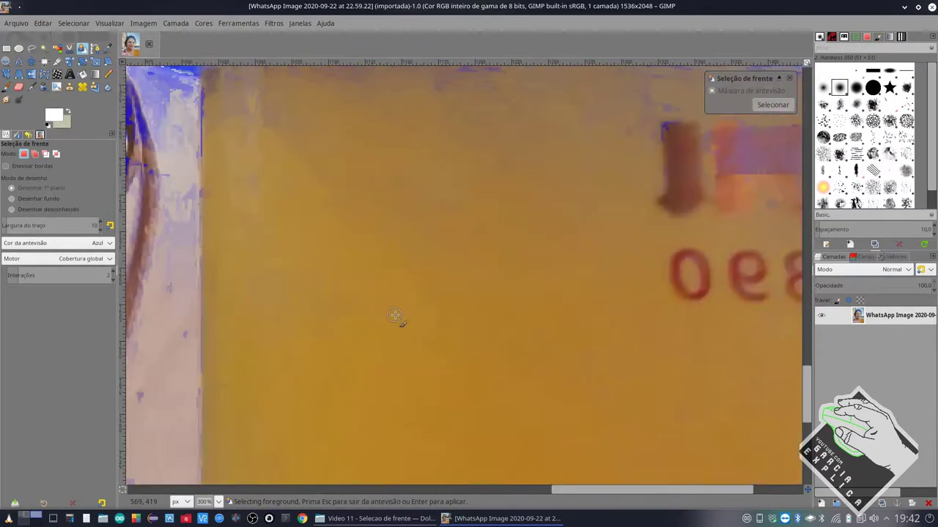
scroll(394, 315, down, 1)
scroll(394, 314, down, 1)
scroll(395, 314, down, 2)
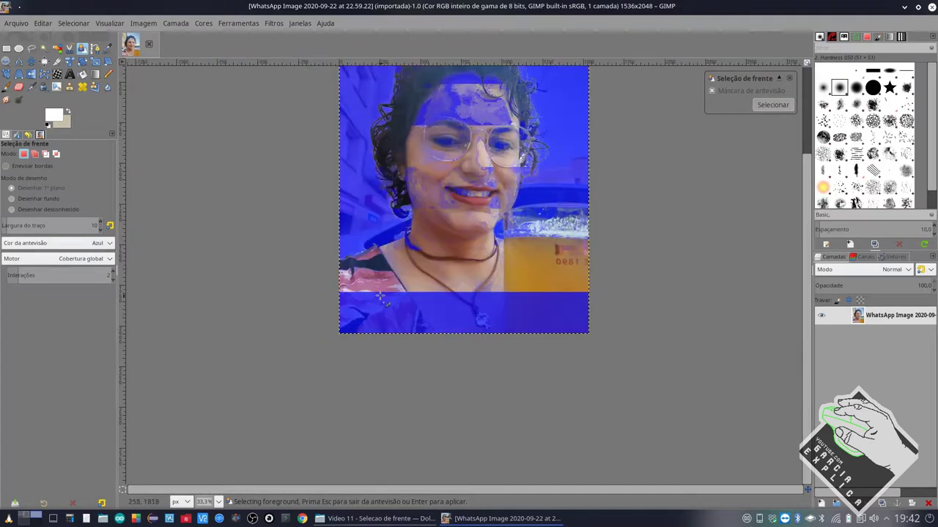
mouse_move(373, 286)
mouse_down()
mouse_move(434, 326)
mouse_move(549, 320)
mouse_move(440, 286)
mouse_move(562, 309)
mouse_up()
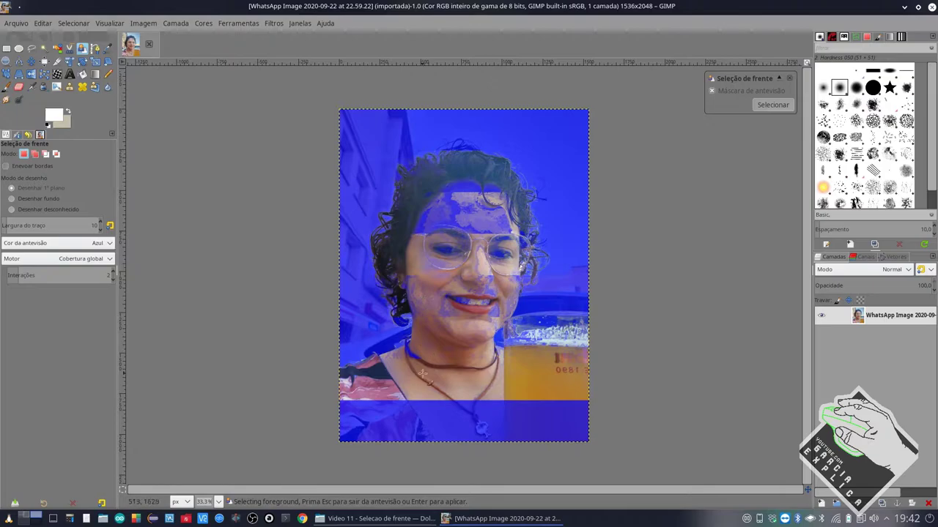
drag(408, 394, 543, 400)
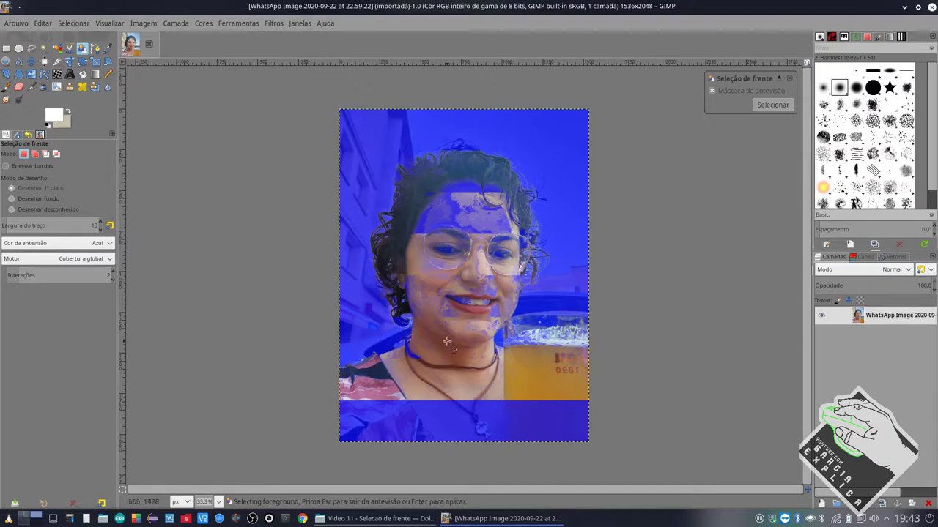
Step: At 66.7% zoom, mark the shoulder, neck, chin, cheeks and lips as foreground
ctrl+scroll(447, 338, up, 1)
ctrl+scroll(446, 339, up, 2)
ctrl+scroll(447, 338, up, 1)
ctrl+scroll(357, 385, down, 1)
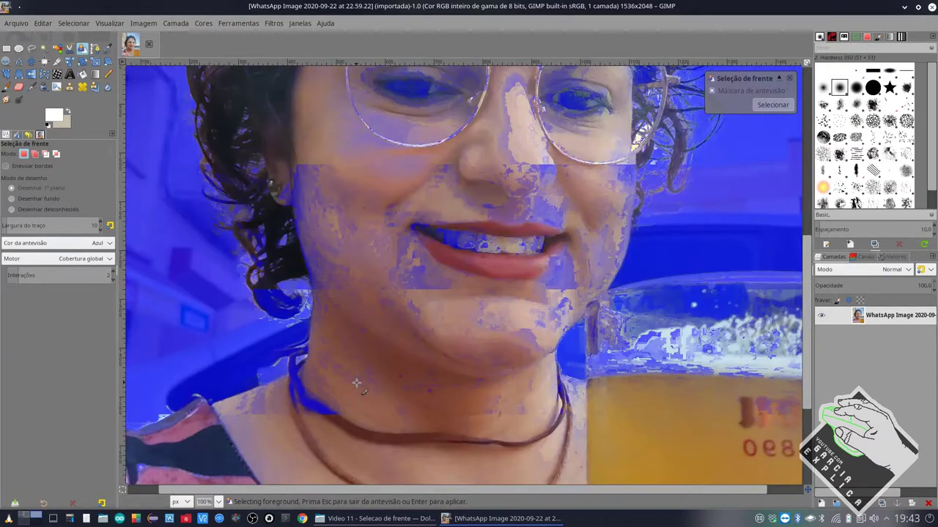
ctrl+scroll(362, 394, down, 1)
drag(212, 448, 328, 393)
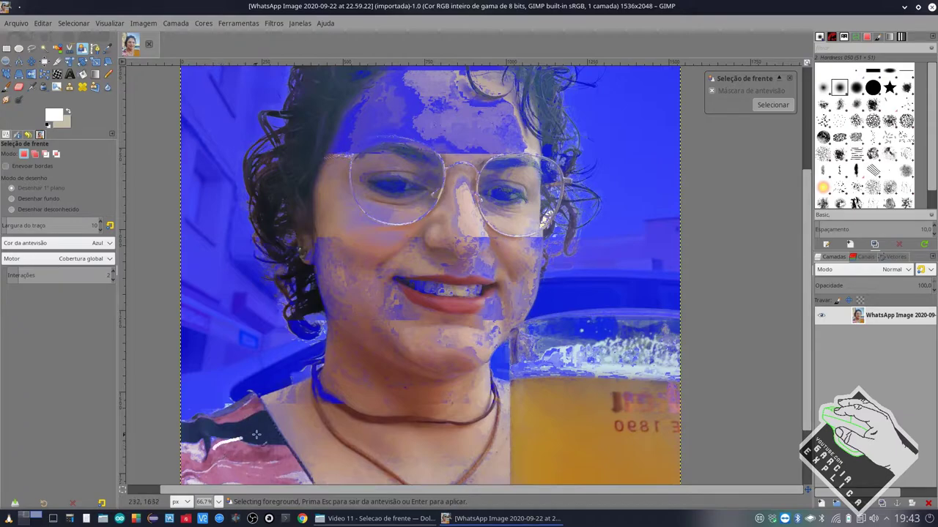
mouse_move(392, 324)
mouse_down()
mouse_move(460, 269)
mouse_move(472, 322)
mouse_move(505, 307)
mouse_move(530, 256)
mouse_move(488, 321)
mouse_move(518, 370)
mouse_up()
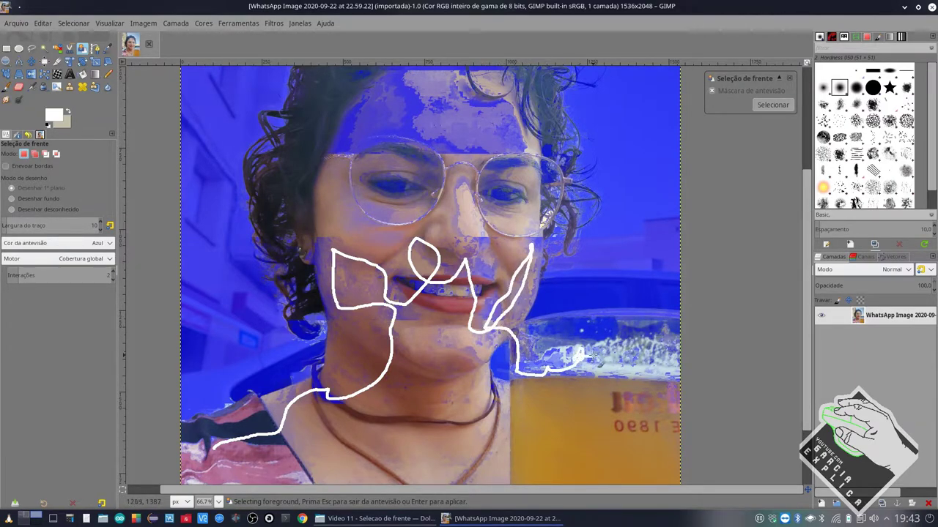
Step: Mark the beer glass rim, remaining face and neck area as foreground
mouse_move(590, 355)
mouse_down()
mouse_move(650, 367)
mouse_move(579, 366)
mouse_up()
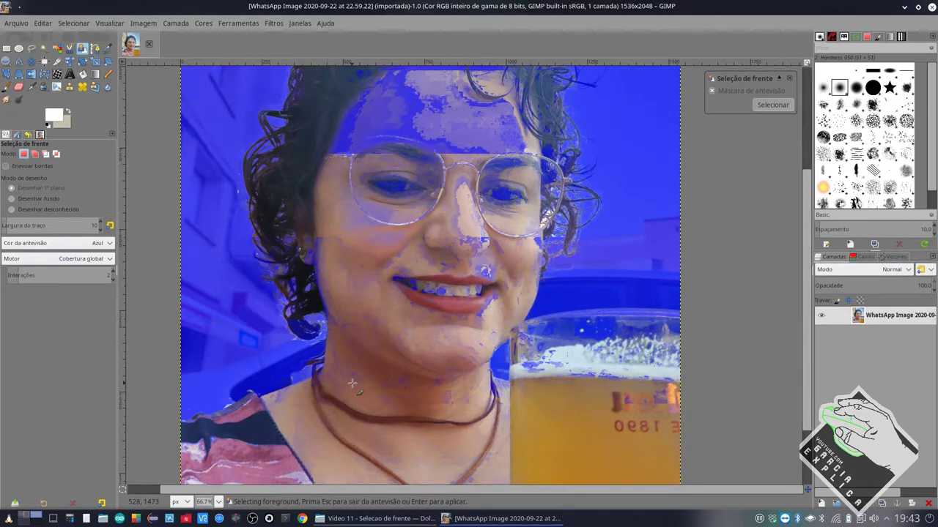
mouse_move(352, 383)
mouse_down()
mouse_move(482, 350)
mouse_move(485, 287)
mouse_move(454, 299)
mouse_move(399, 289)
mouse_move(439, 277)
mouse_move(495, 282)
mouse_move(480, 307)
mouse_move(484, 267)
mouse_move(458, 212)
mouse_move(485, 198)
mouse_move(495, 176)
mouse_move(509, 208)
mouse_move(516, 191)
mouse_move(498, 209)
mouse_move(516, 164)
mouse_move(505, 160)
mouse_move(479, 189)
mouse_move(450, 201)
mouse_move(516, 248)
mouse_move(510, 339)
mouse_move(491, 296)
mouse_move(466, 344)
mouse_move(488, 395)
mouse_move(545, 363)
mouse_move(662, 384)
mouse_move(675, 403)
mouse_move(645, 399)
mouse_move(636, 370)
mouse_move(552, 347)
mouse_move(551, 333)
mouse_move(679, 331)
mouse_move(564, 331)
mouse_move(662, 320)
mouse_move(560, 319)
mouse_move(529, 345)
mouse_move(544, 427)
mouse_up()
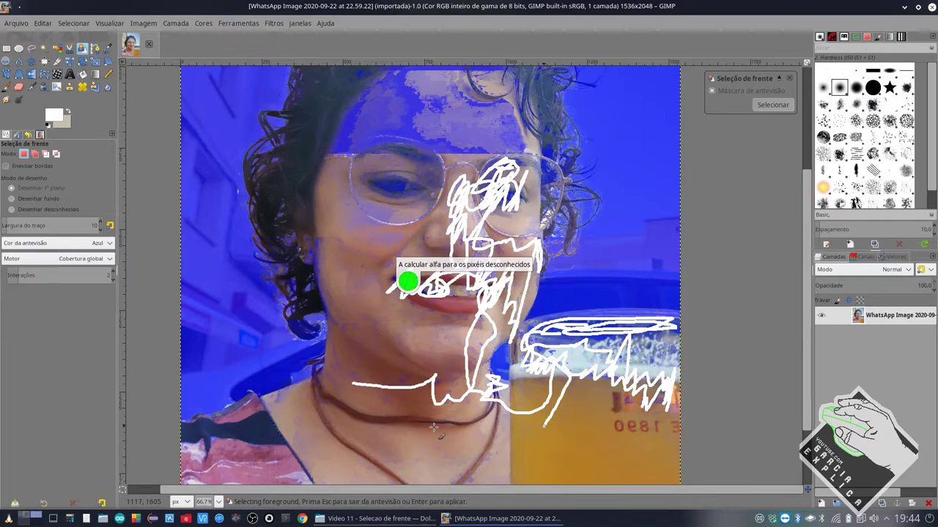
scroll(434, 427, down, 3)
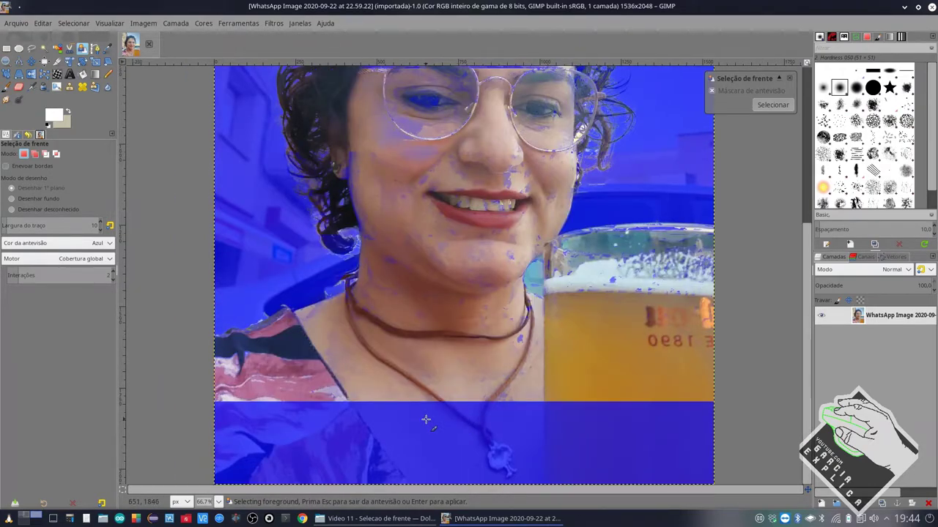
drag(496, 395, 520, 382)
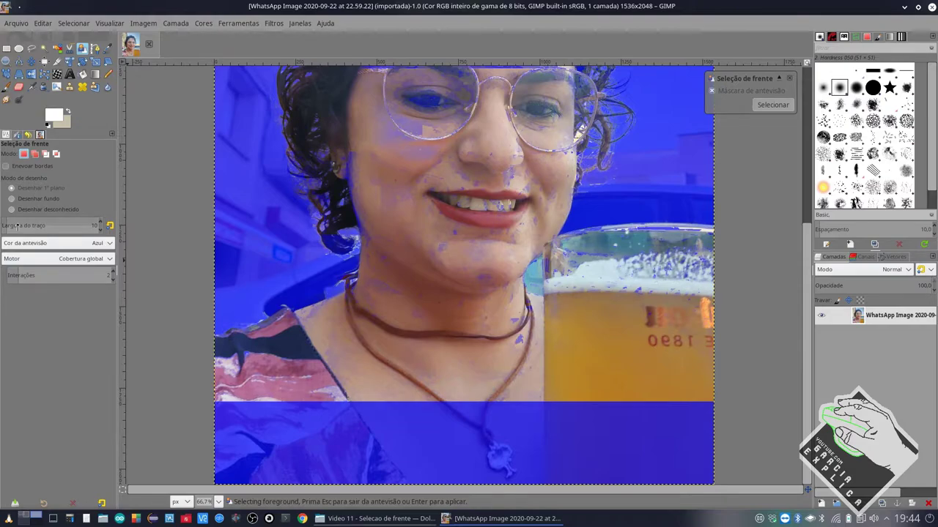
Step: Widen the foreground brush to 120 and cover body, glass, face and forehead
drag(17, 228, 88, 227)
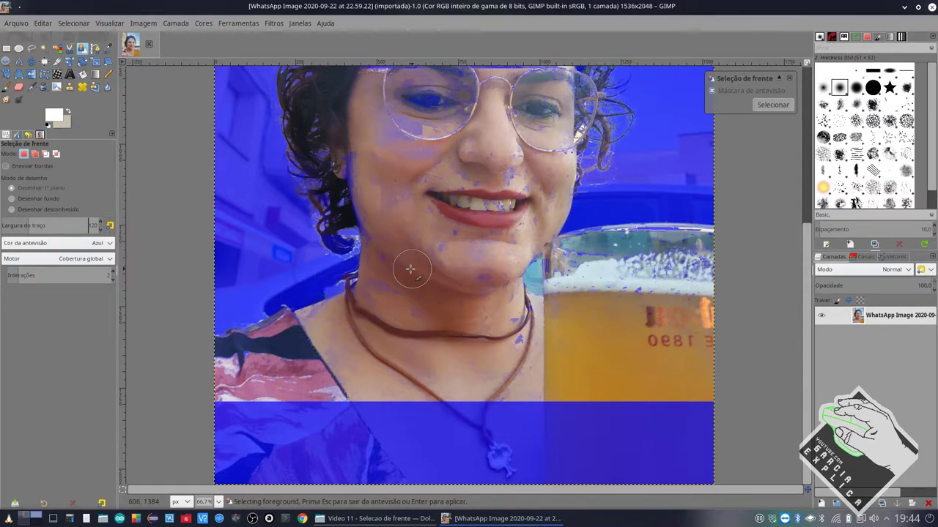
mouse_move(249, 363)
mouse_down()
mouse_move(697, 249)
mouse_move(564, 326)
mouse_up()
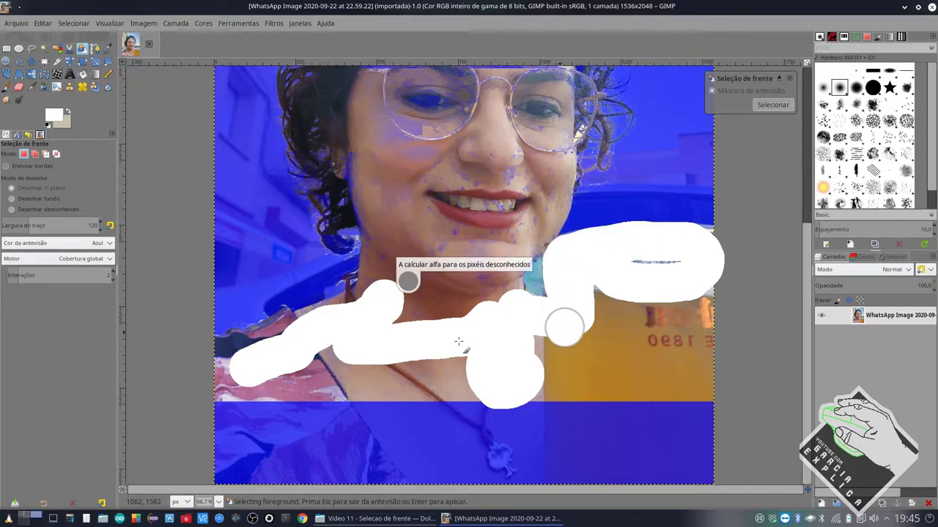
drag(439, 356, 376, 220)
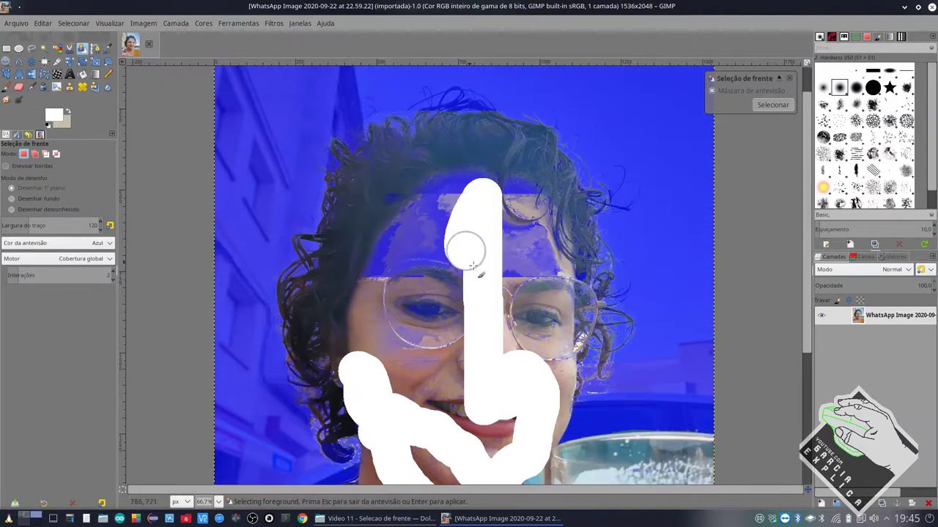
mouse_move(556, 282)
mouse_down()
mouse_move(443, 146)
mouse_move(571, 309)
mouse_move(502, 215)
mouse_move(508, 278)
mouse_move(434, 406)
mouse_move(482, 444)
mouse_move(352, 203)
mouse_up()
scroll(488, 310, down, 5)
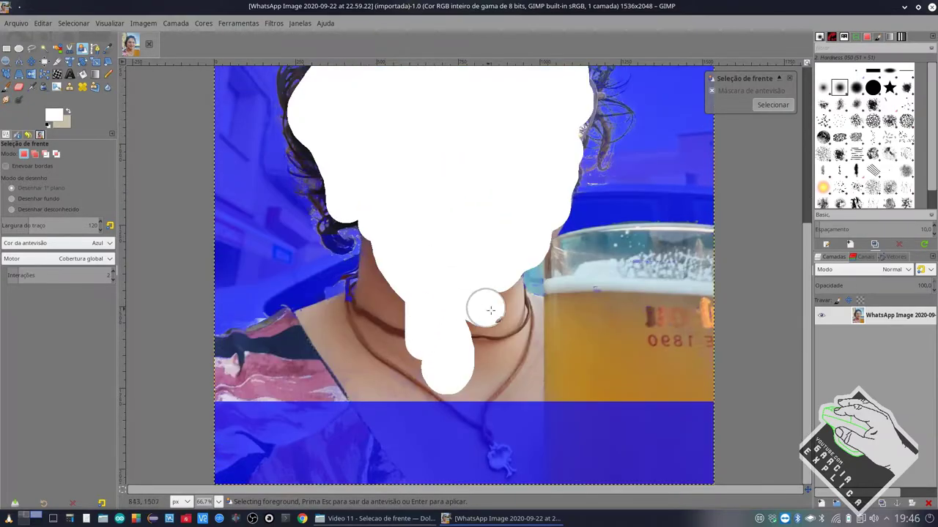
mouse_move(488, 310)
mouse_down()
mouse_move(347, 323)
mouse_move(241, 460)
mouse_move(534, 393)
mouse_move(379, 429)
mouse_up()
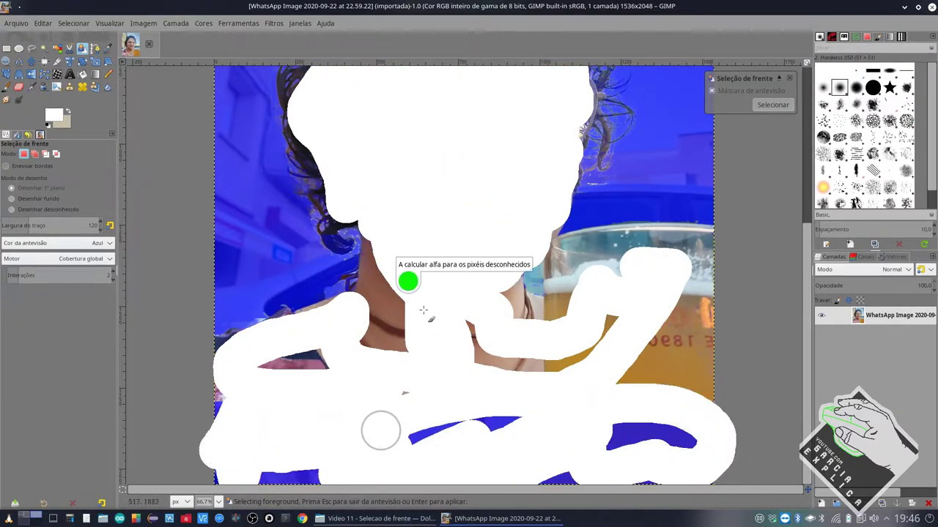
Step: Add the top of the hair to the foreground and zoom to 300% near the neck curl
scroll(342, 388, up, 5)
drag(461, 120, 481, 101)
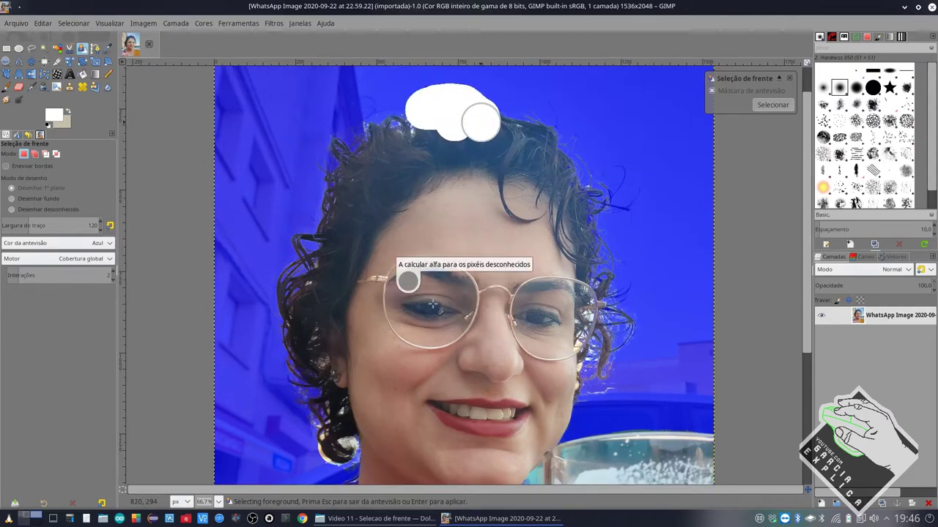
scroll(410, 344, down, 3)
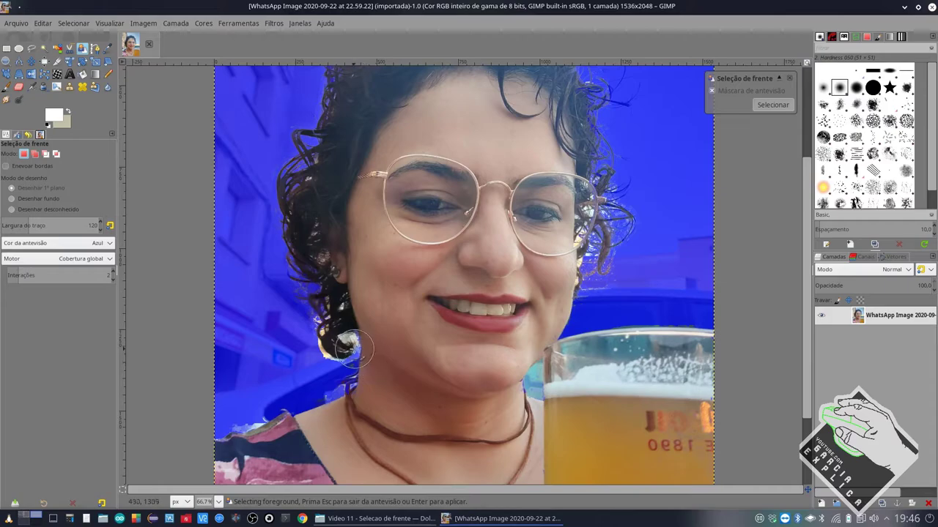
scroll(340, 350, up, 3)
scroll(341, 348, up, 2)
scroll(343, 348, down, 1)
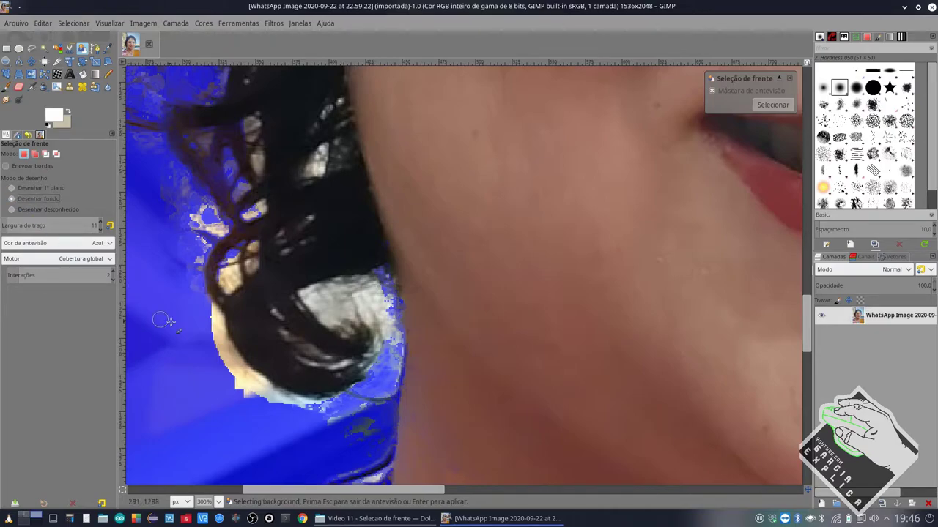
Step: Mark the area beside and under the hair curl as background
mouse_move(198, 230)
mouse_down()
mouse_move(207, 213)
mouse_move(206, 323)
mouse_move(229, 361)
mouse_up()
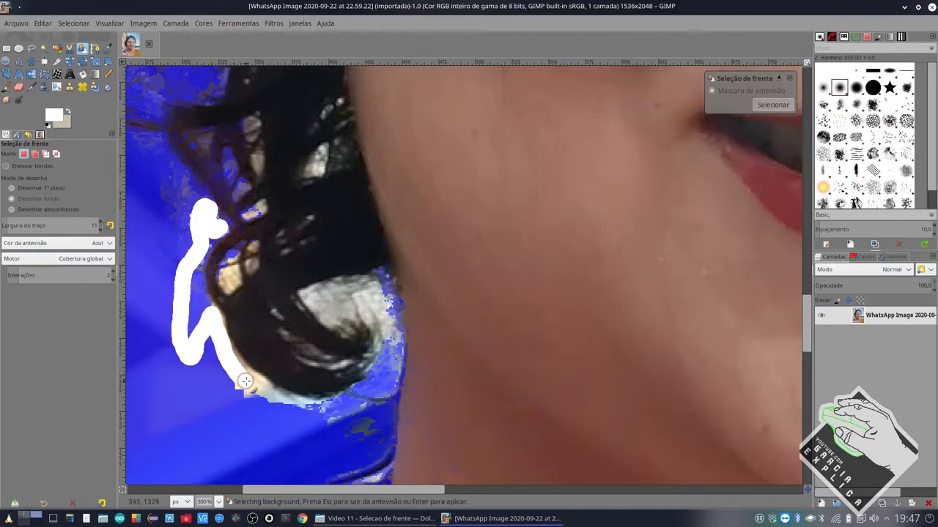
drag(229, 360, 315, 406)
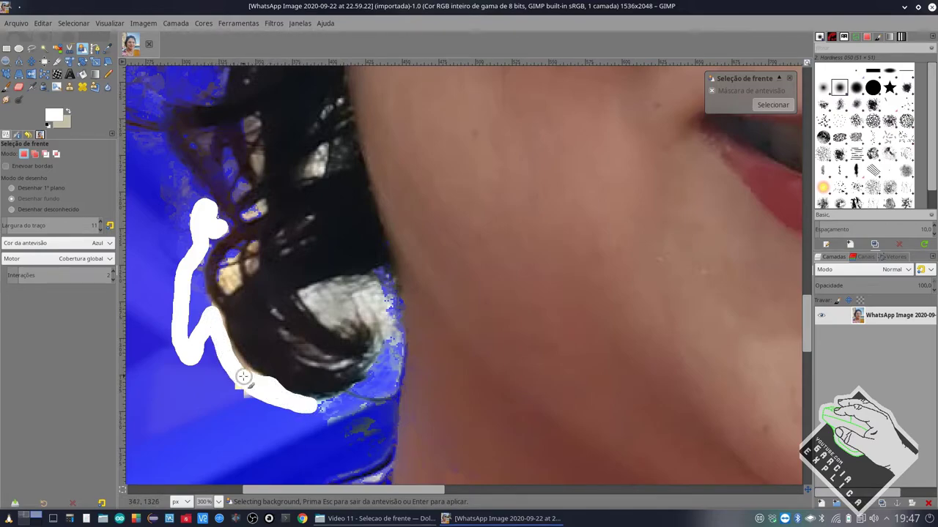
mouse_move(229, 366)
mouse_down()
mouse_move(324, 408)
mouse_move(384, 341)
mouse_move(367, 309)
mouse_move(350, 303)
mouse_move(323, 317)
mouse_move(306, 290)
mouse_move(372, 287)
mouse_move(394, 302)
mouse_move(395, 360)
mouse_move(372, 391)
mouse_move(397, 345)
mouse_move(375, 303)
mouse_move(319, 301)
mouse_move(372, 278)
mouse_move(393, 309)
mouse_move(376, 398)
mouse_move(359, 429)
mouse_move(352, 430)
mouse_move(357, 407)
mouse_move(315, 412)
mouse_move(334, 404)
mouse_move(264, 391)
mouse_move(216, 339)
mouse_up()
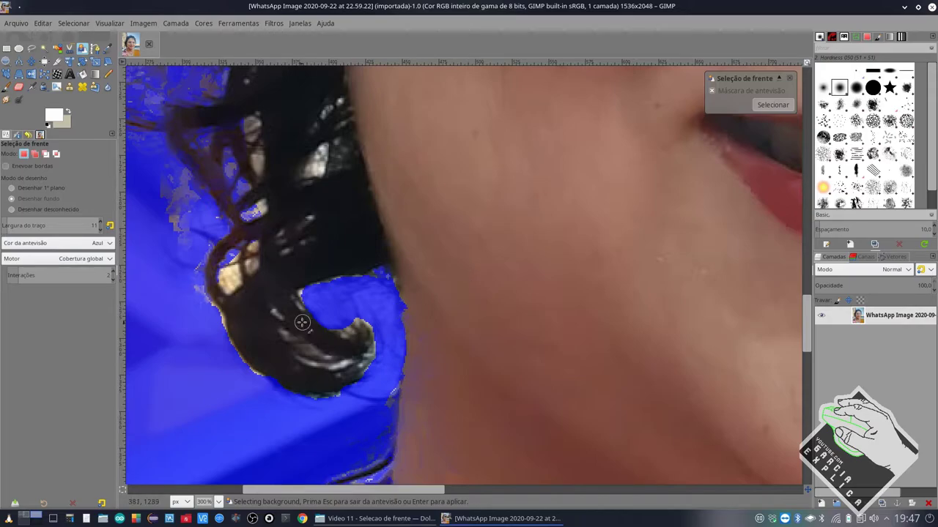
scroll(299, 319, down, 5)
scroll(301, 316, down, 3)
scroll(301, 316, up, 3)
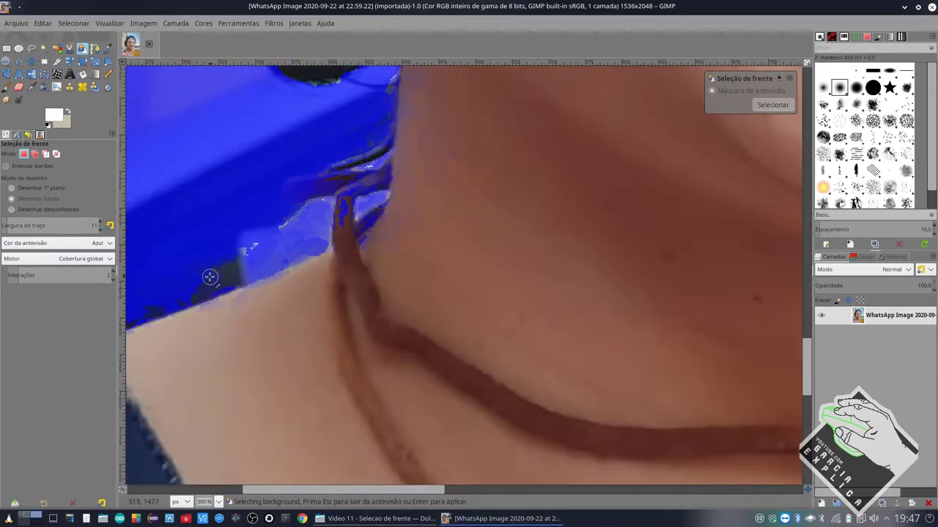
Step: Mark the gap between hair and shoulder and the area above the collar as background
mouse_move(132, 313)
mouse_down()
mouse_move(189, 296)
mouse_move(241, 262)
mouse_move(324, 241)
mouse_move(335, 189)
mouse_move(368, 178)
mouse_move(385, 153)
mouse_move(245, 244)
mouse_move(279, 224)
mouse_move(324, 167)
mouse_move(357, 188)
mouse_move(365, 229)
mouse_move(380, 194)
mouse_move(326, 238)
mouse_move(388, 88)
mouse_move(366, 143)
mouse_move(196, 263)
mouse_move(226, 268)
mouse_move(217, 276)
mouse_up()
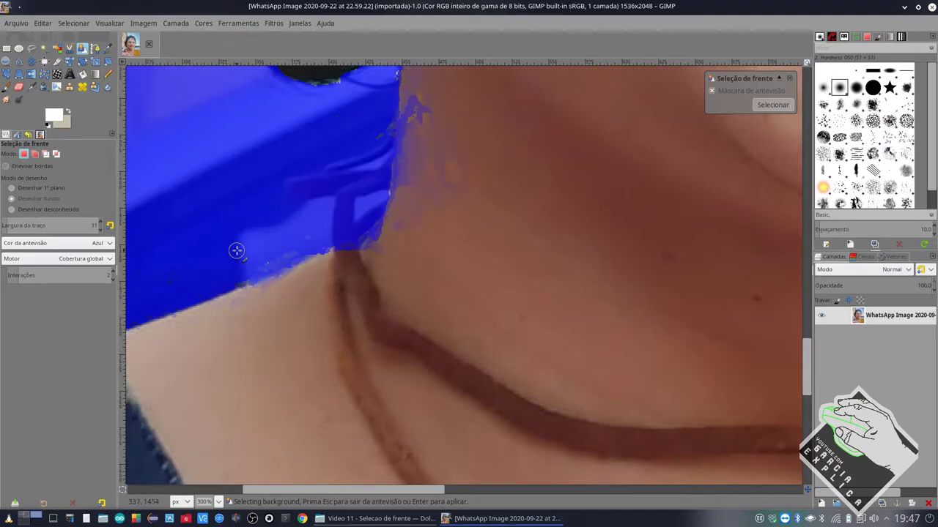
scroll(236, 250, down, 5)
scroll(238, 247, left, 2)
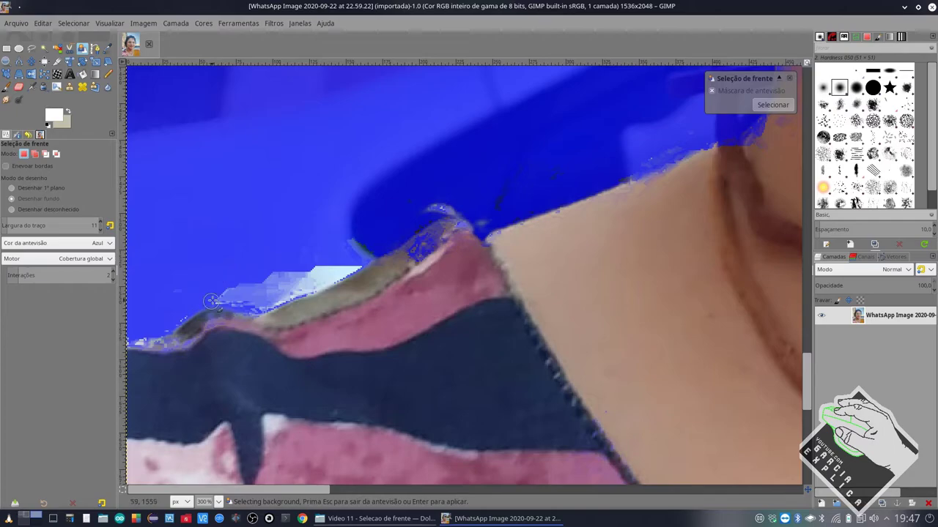
mouse_move(211, 301)
mouse_down()
mouse_move(305, 286)
mouse_move(352, 265)
mouse_move(214, 292)
mouse_move(308, 273)
mouse_up()
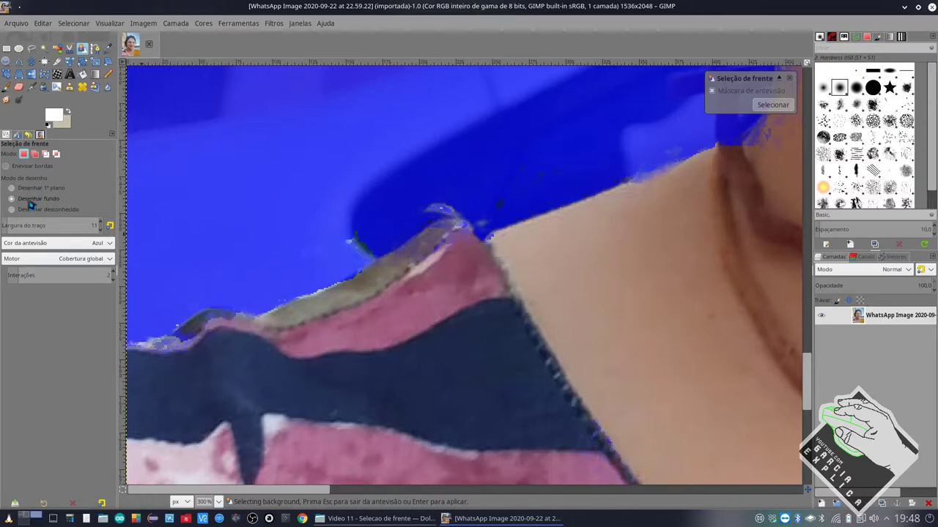
Step: Zoom out and in to check the mask across the whole photo
scroll(590, 262, down, 3)
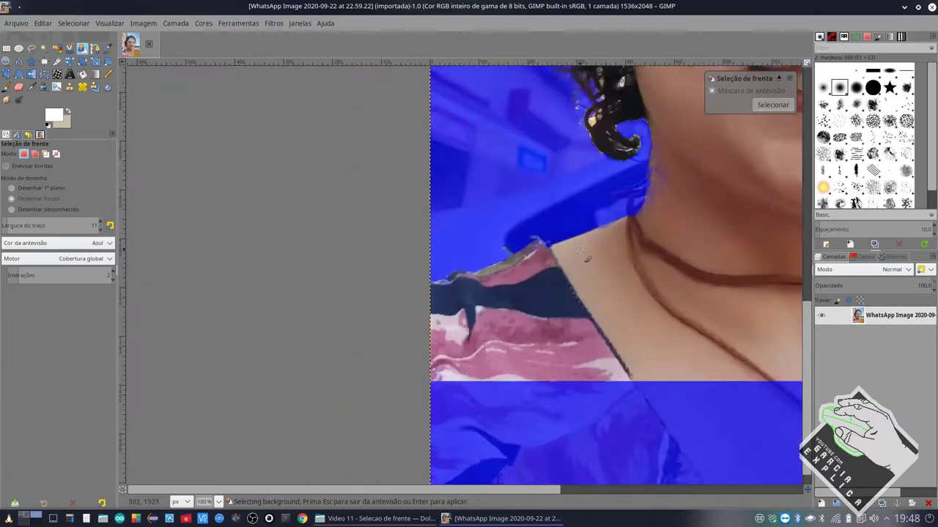
scroll(586, 256, down, 1)
scroll(579, 249, down, 1)
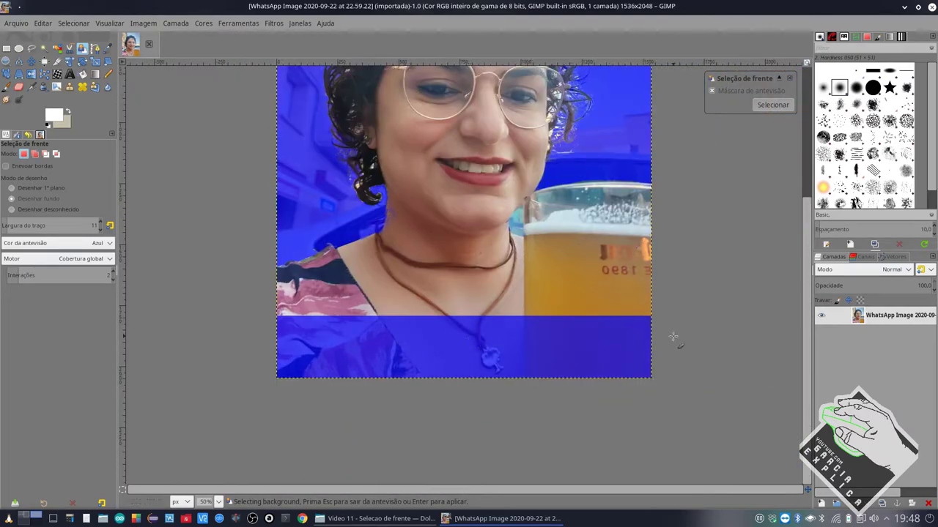
scroll(629, 326, up, 2)
scroll(610, 380, down, 1)
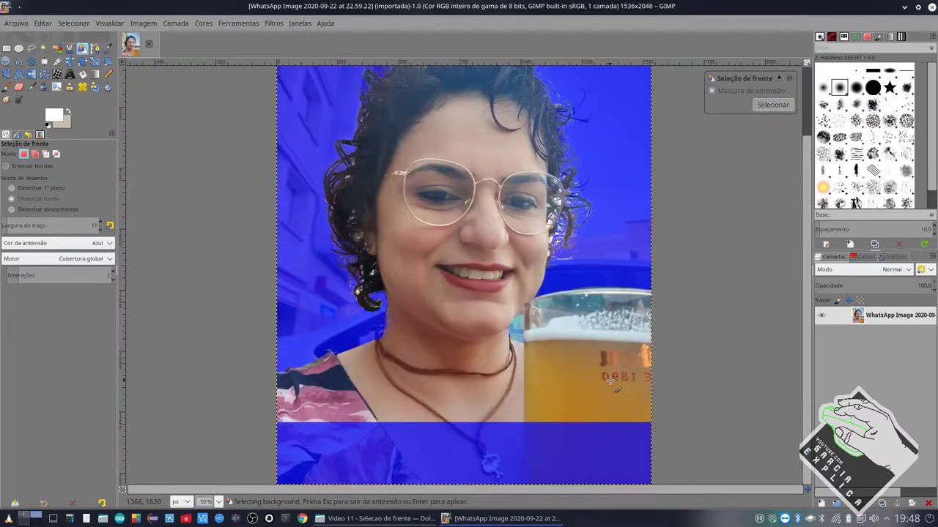
scroll(637, 405, up, 2)
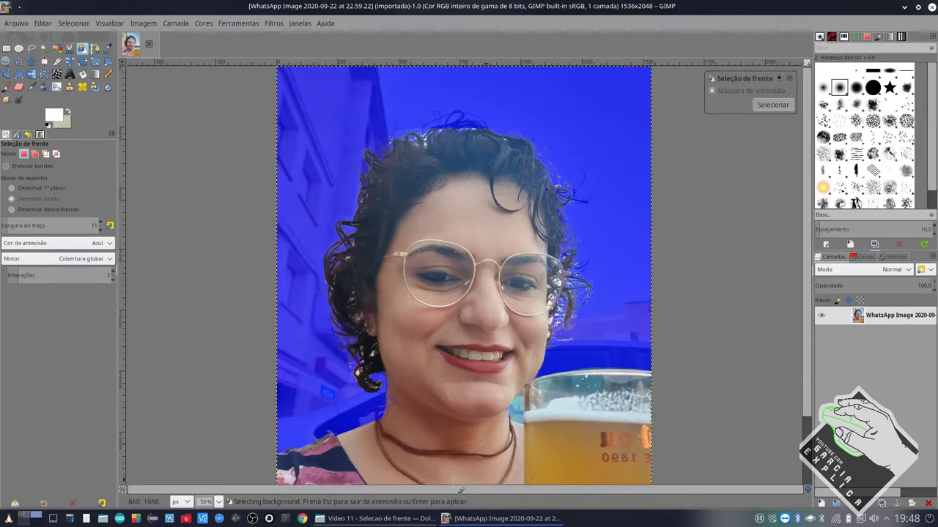
scroll(246, 421, down, 2)
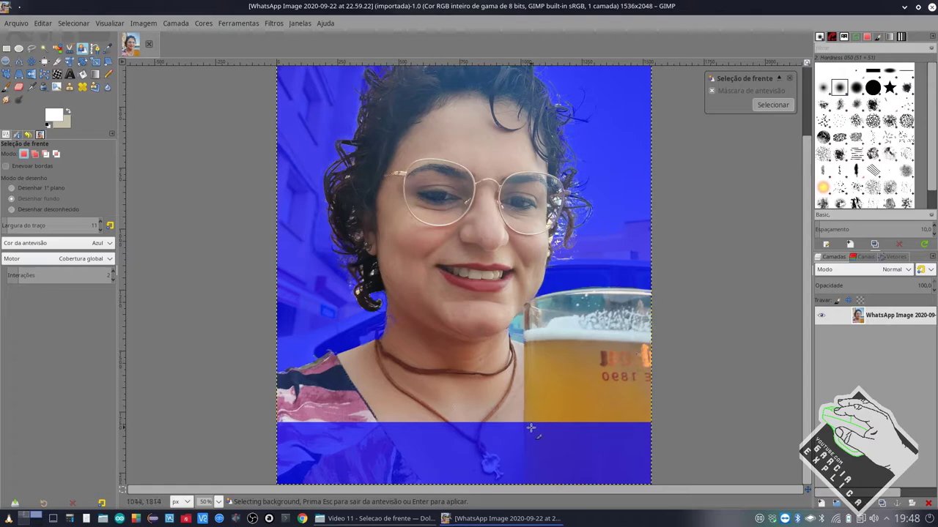
scroll(553, 419, up, 2)
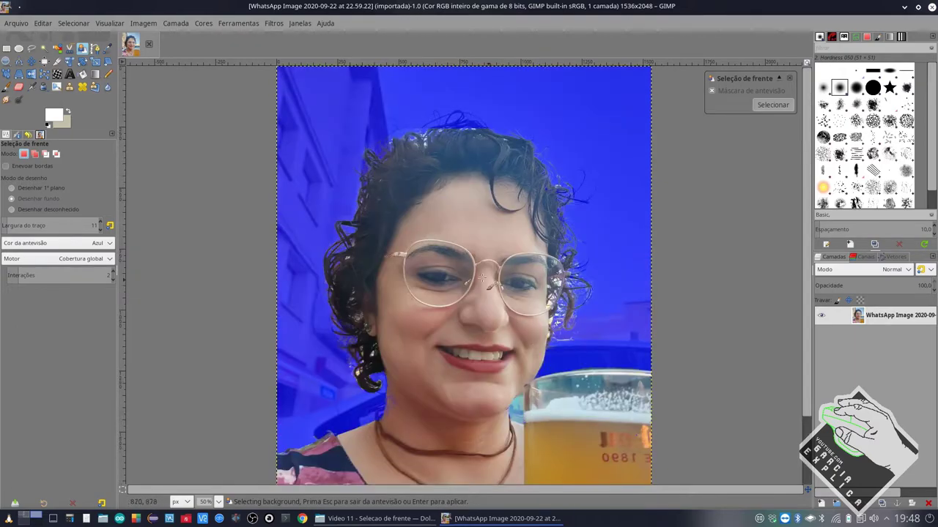
ctrl+scroll(348, 305, up, 2)
ctrl+scroll(405, 272, up, 1)
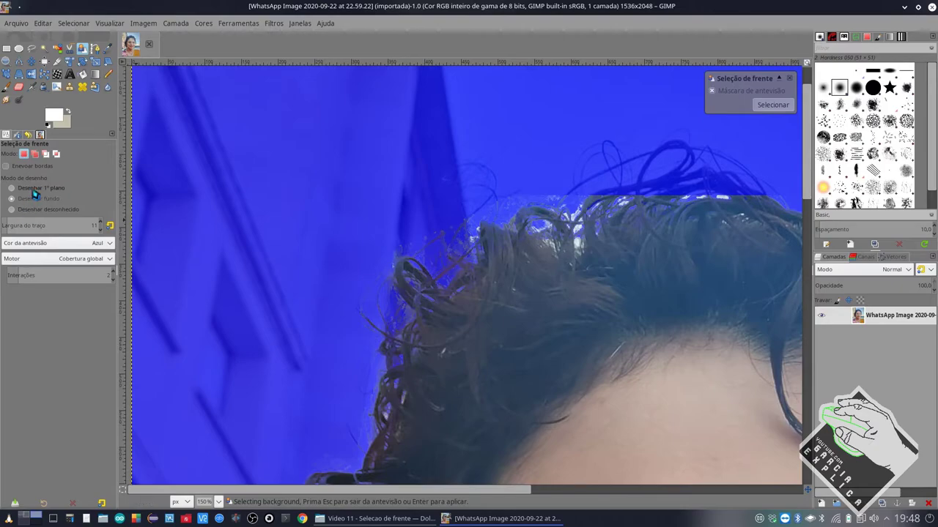
Step: Switch to Draw foreground and add the loose curls atop the head to the foreground
click(33, 191)
scroll(434, 285, right, 3)
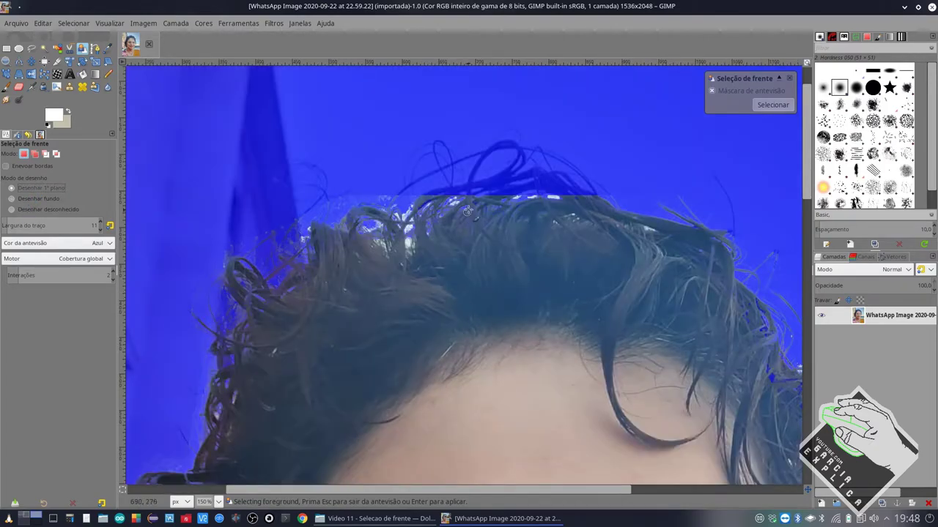
mouse_move(474, 178)
mouse_down()
mouse_move(577, 196)
mouse_move(541, 178)
mouse_move(550, 189)
mouse_move(433, 197)
mouse_move(469, 187)
mouse_move(417, 221)
mouse_move(481, 228)
mouse_up()
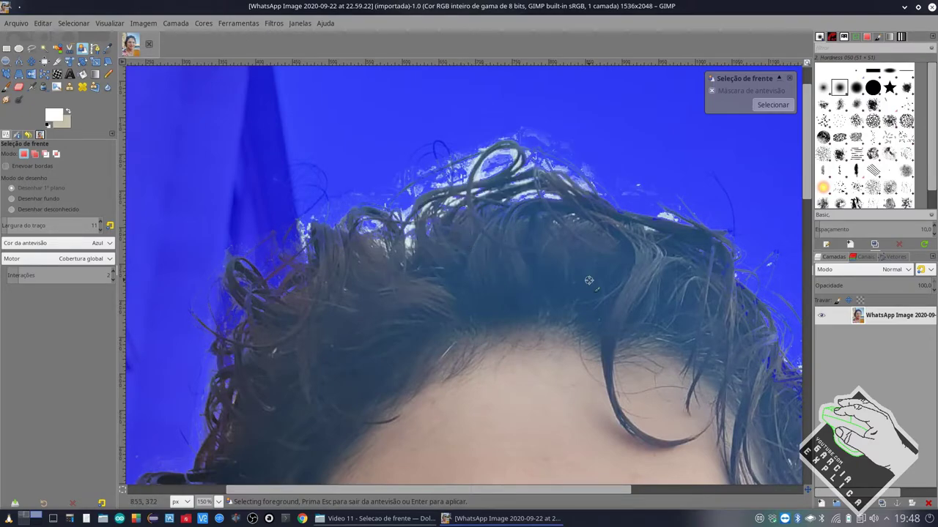
scroll(572, 271, right, 3)
scroll(568, 270, down, 5)
scroll(566, 268, down, 2)
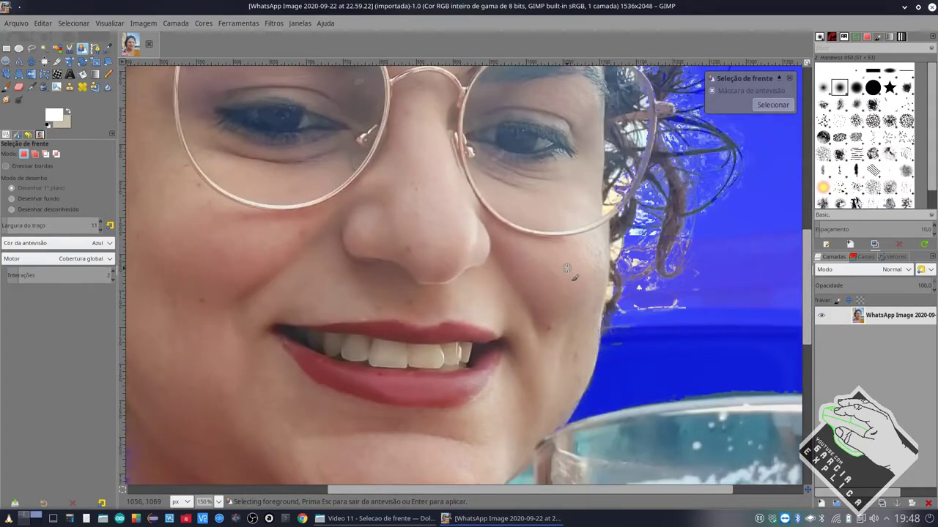
scroll(571, 268, down, 5)
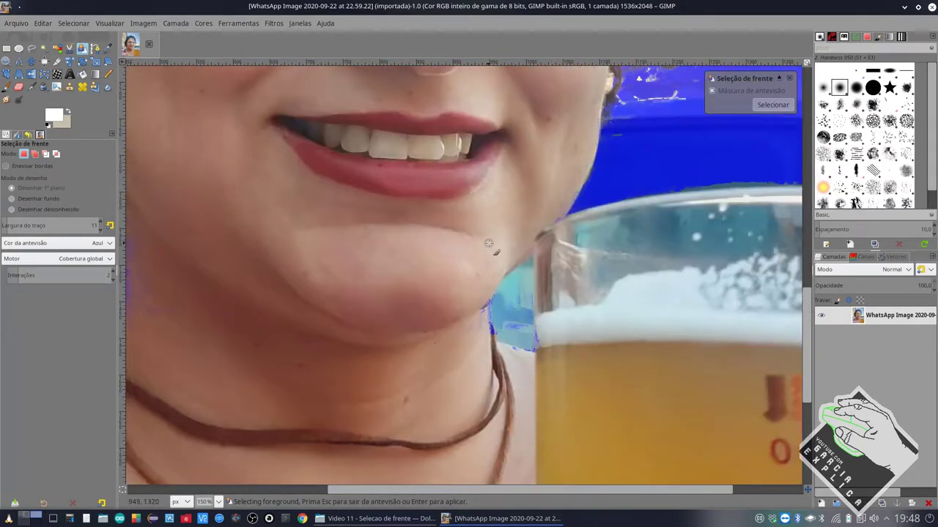
Step: Switch to Draw background and scribble over the gap between chin and beer glass
click(49, 204)
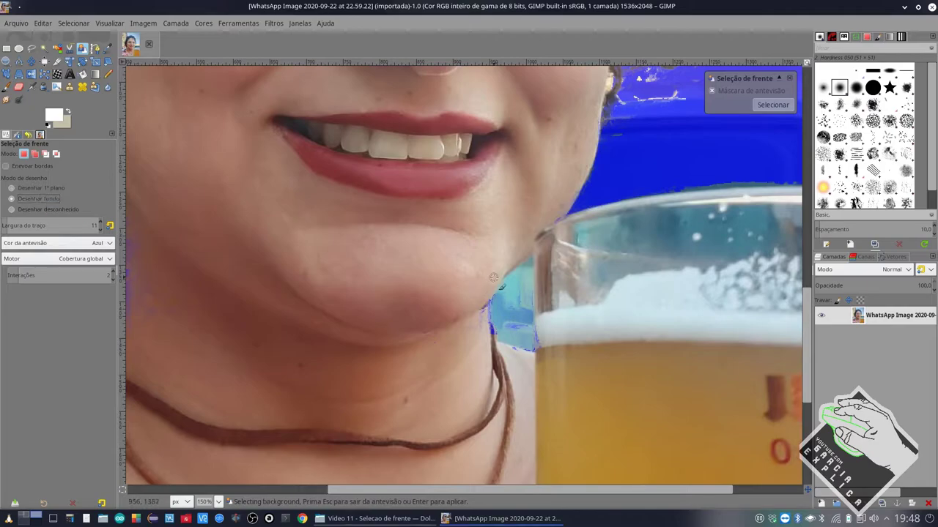
drag(528, 264, 521, 342)
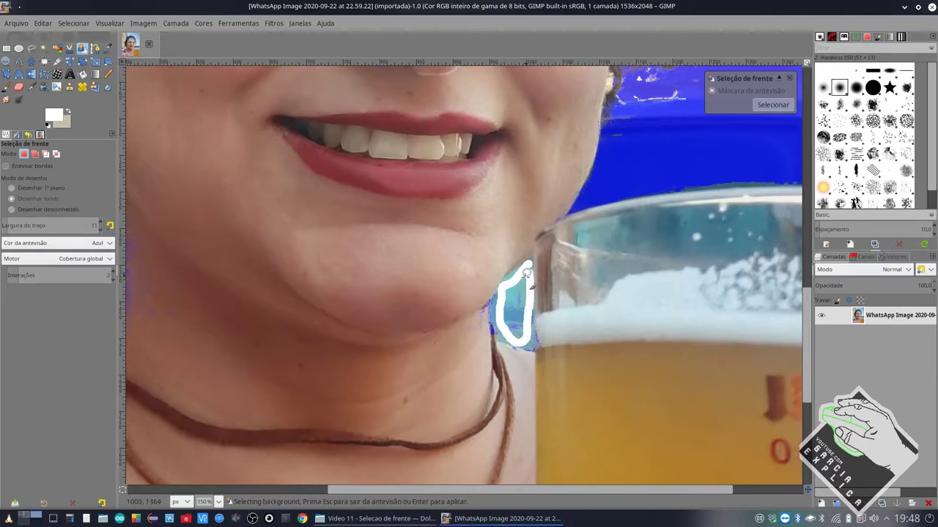
drag(521, 341, 516, 320)
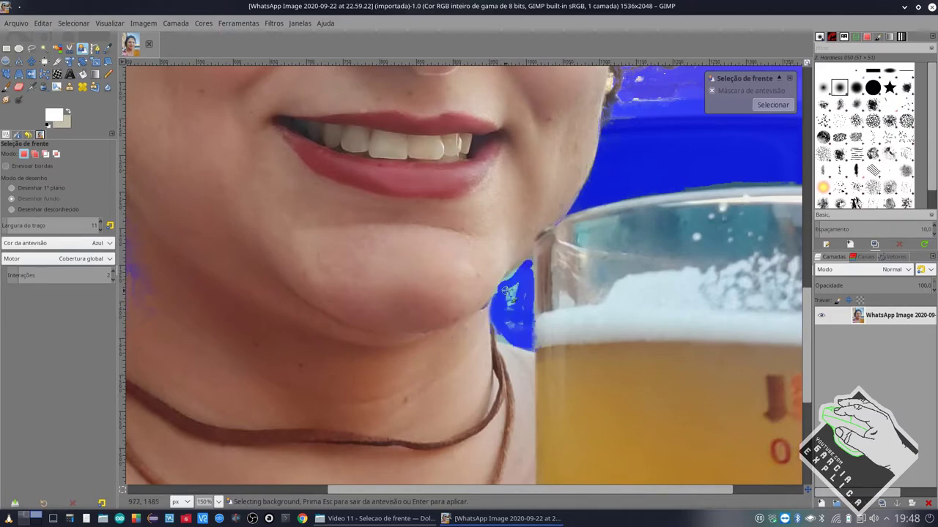
drag(514, 280, 516, 283)
drag(507, 281, 522, 296)
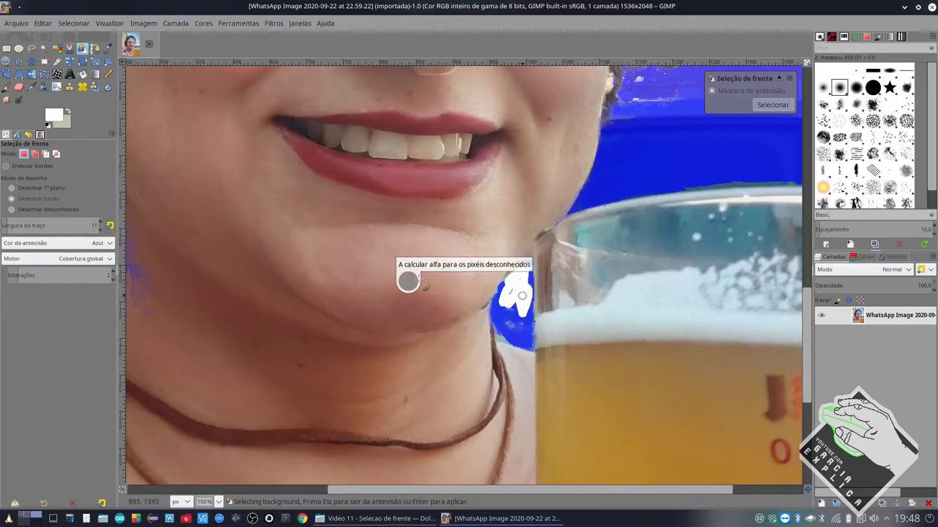
Step: Zoom out, briefly switch to Dolphin, then return to the photo in GIMP
scroll(347, 254, down, 4)
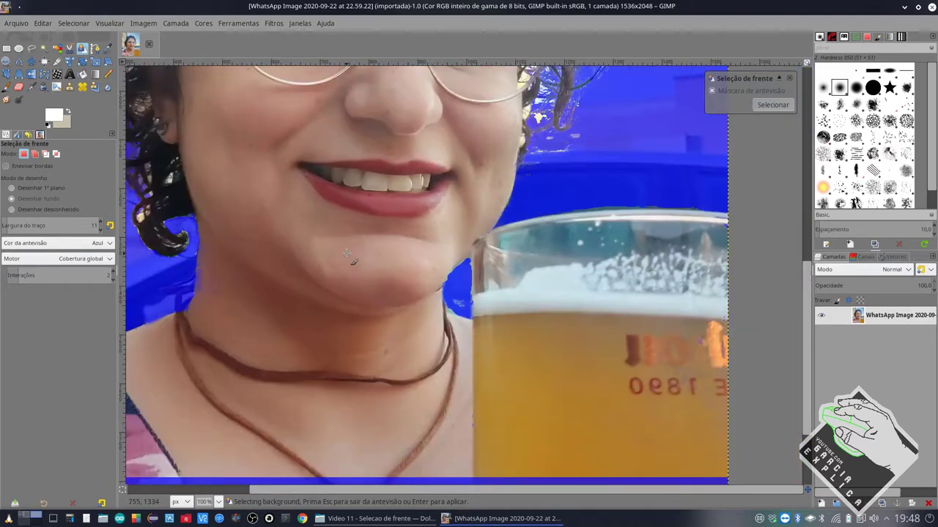
scroll(334, 244, up, 1)
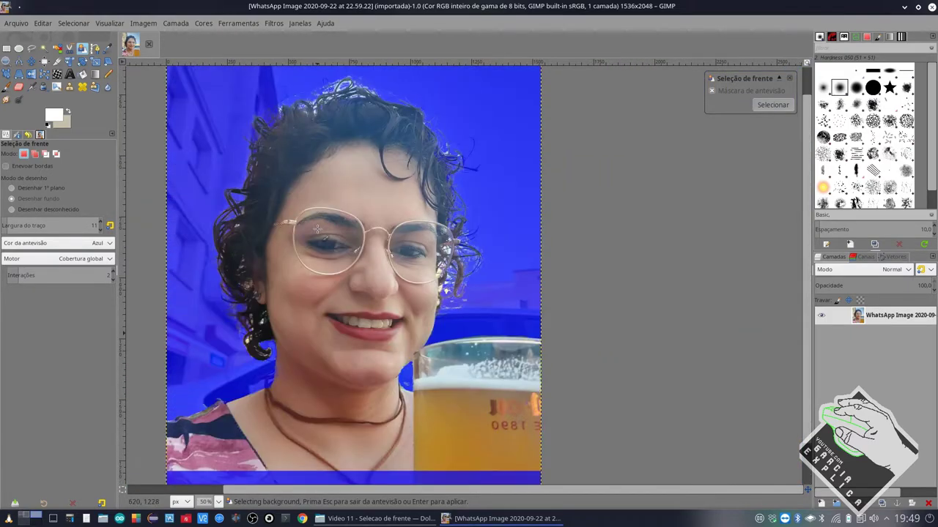
scroll(317, 229, left, 3)
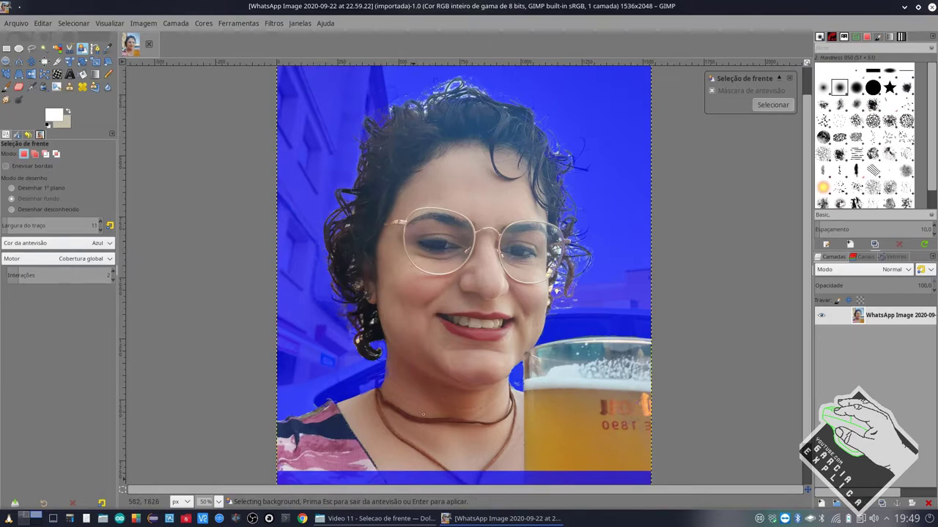
click(378, 518)
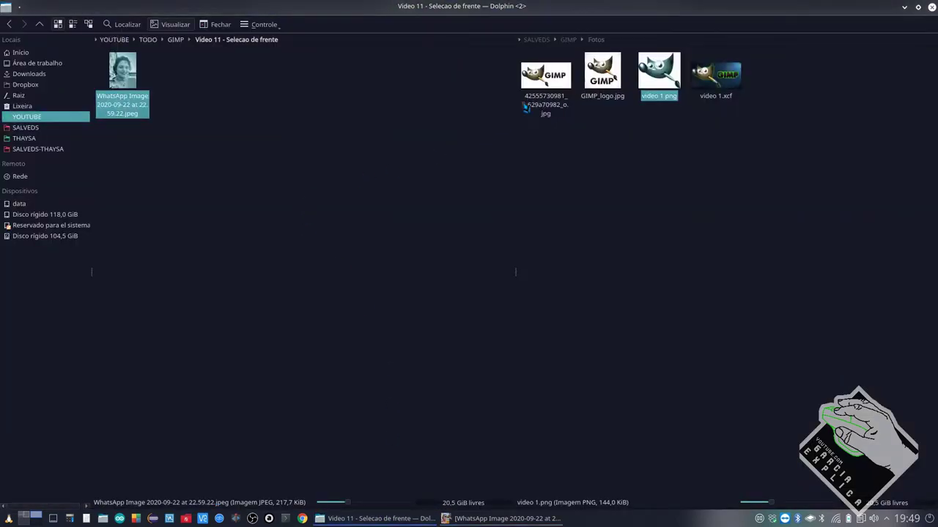
click(498, 518)
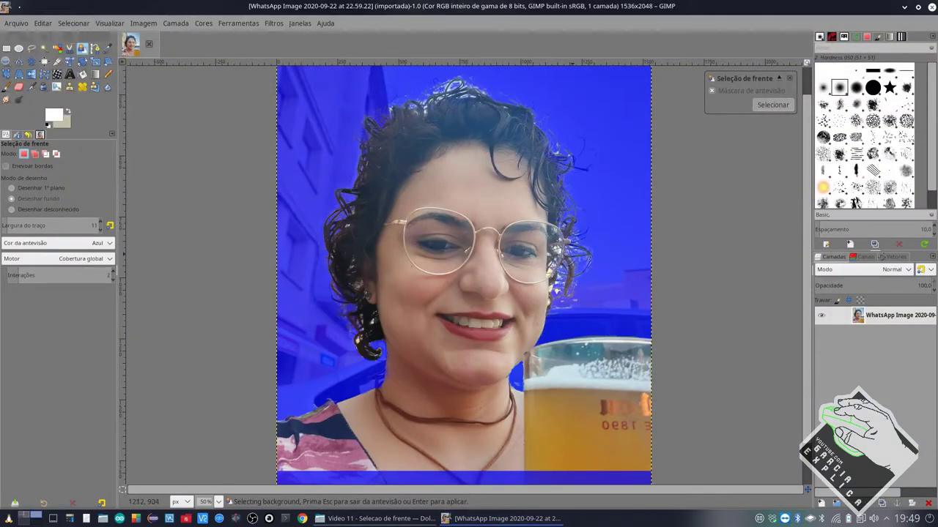
Step: Copy the foreground-selected woman and beer glass, and add a new transparent layer
scroll(522, 278, down, 2)
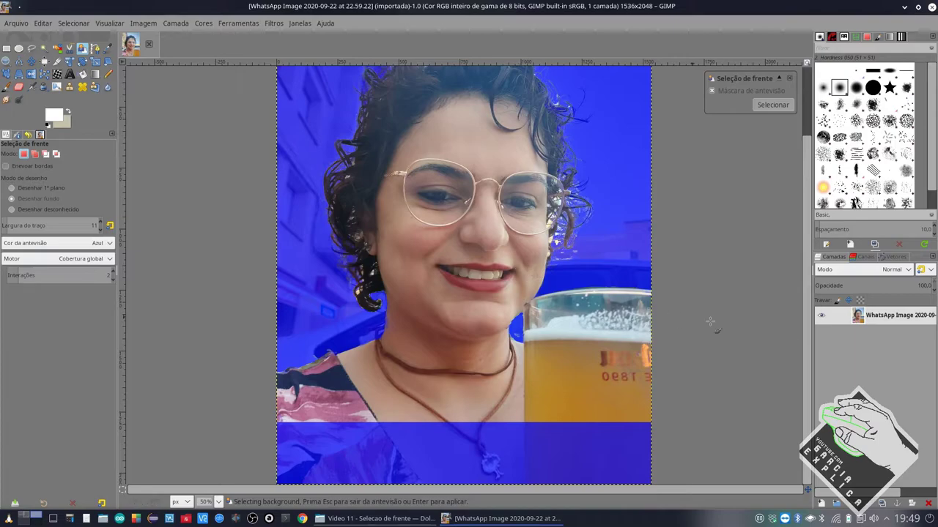
click(773, 105)
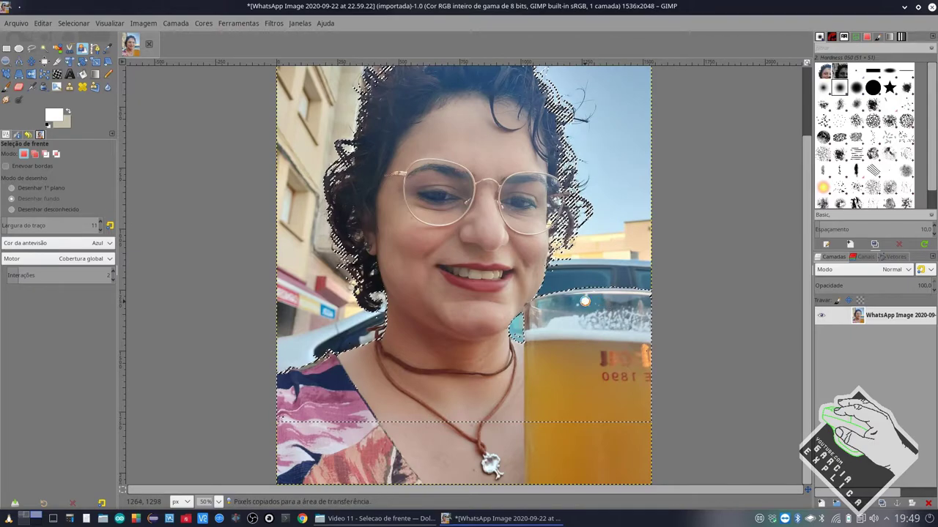
key(ctrl+c)
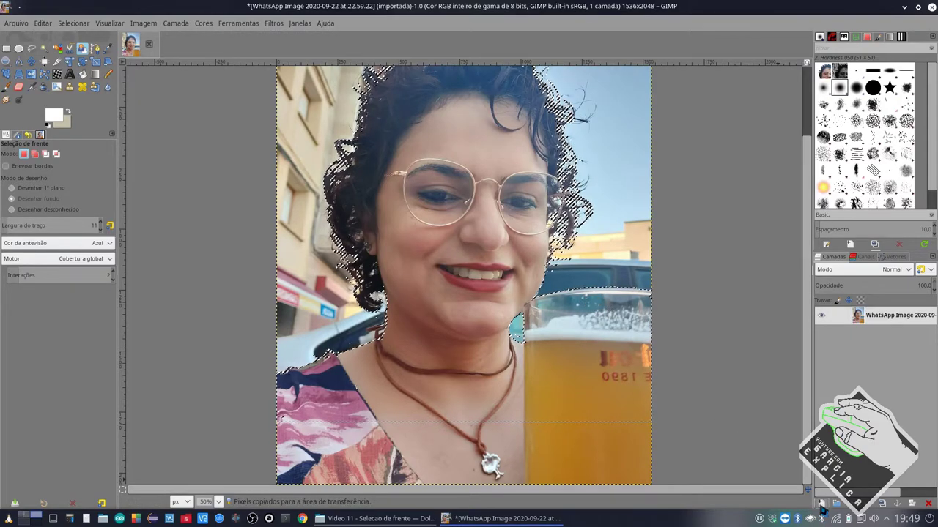
click(820, 503)
key(Return)
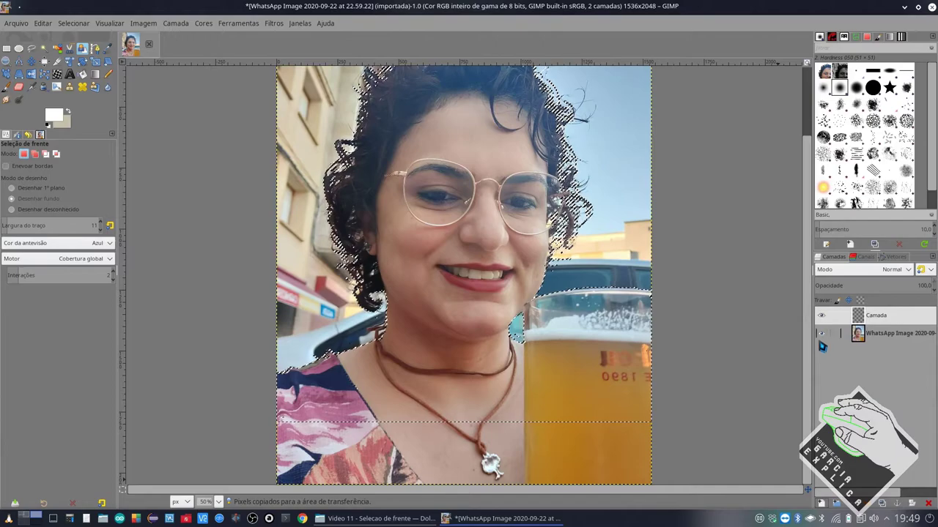
Step: Hide the original photo, then paste the cut-out and anchor it onto the new layer
click(820, 333)
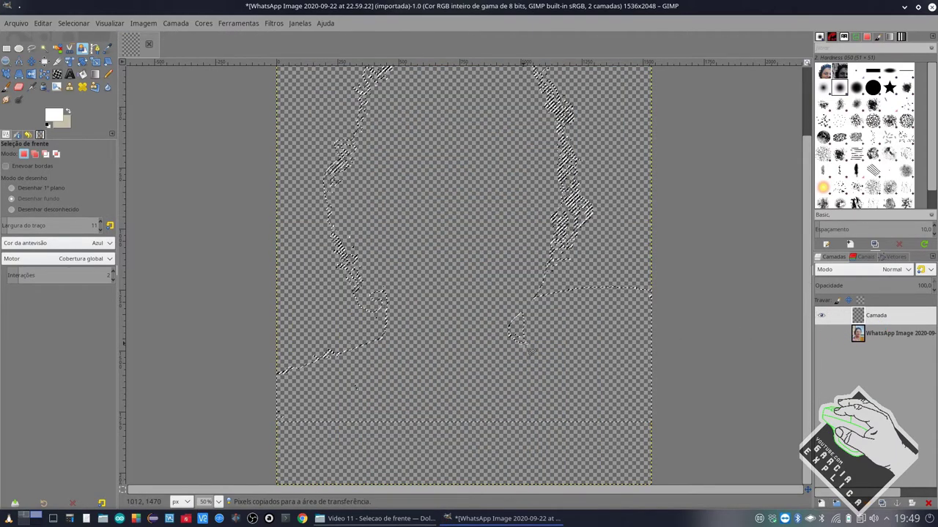
key(ctrl+v)
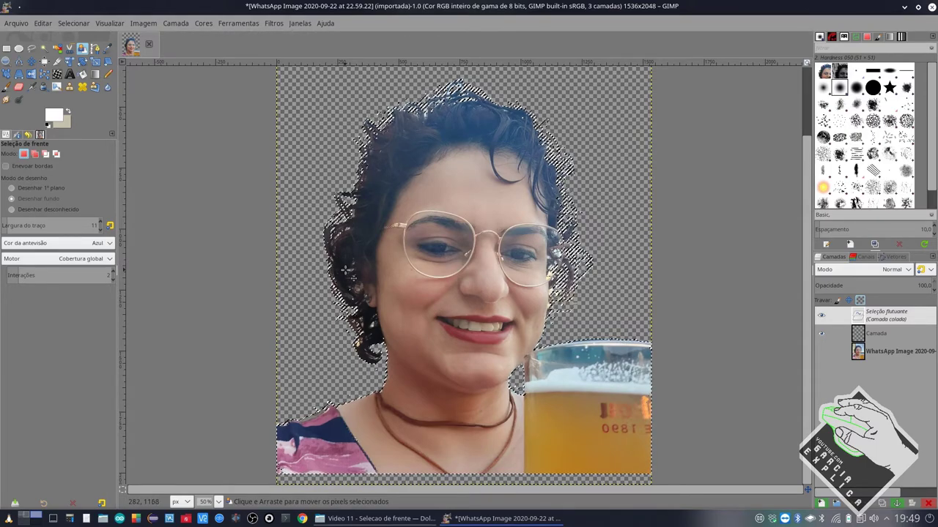
click(343, 301)
key(ctrl+h)
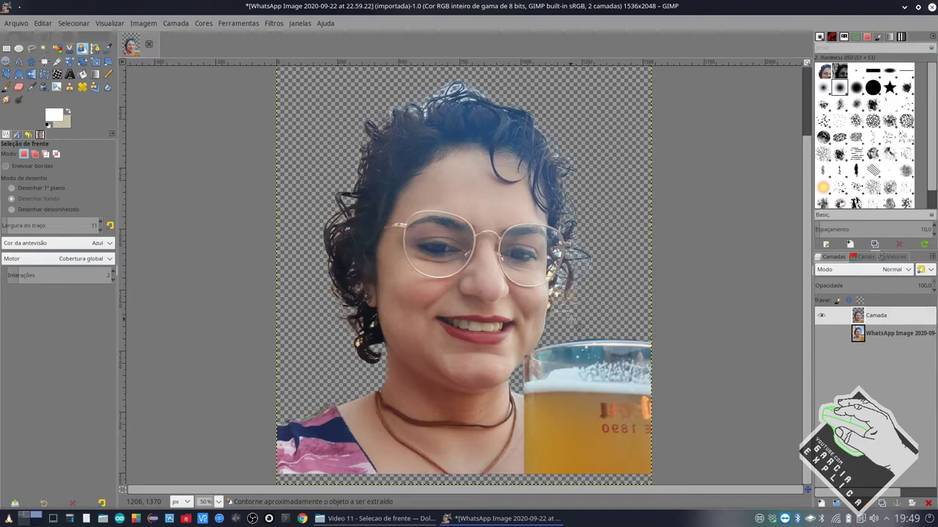
Step: Inspect the cut-out edges up close, then make the original photo visible beneath the cut-out
scroll(301, 418, up, 1)
scroll(301, 417, up, 4)
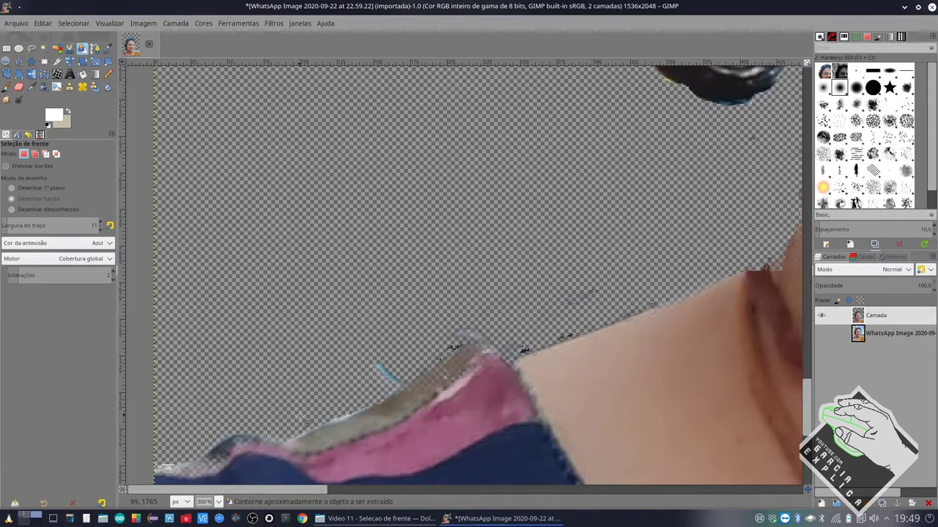
scroll(301, 418, right, 5)
scroll(302, 417, up, 3)
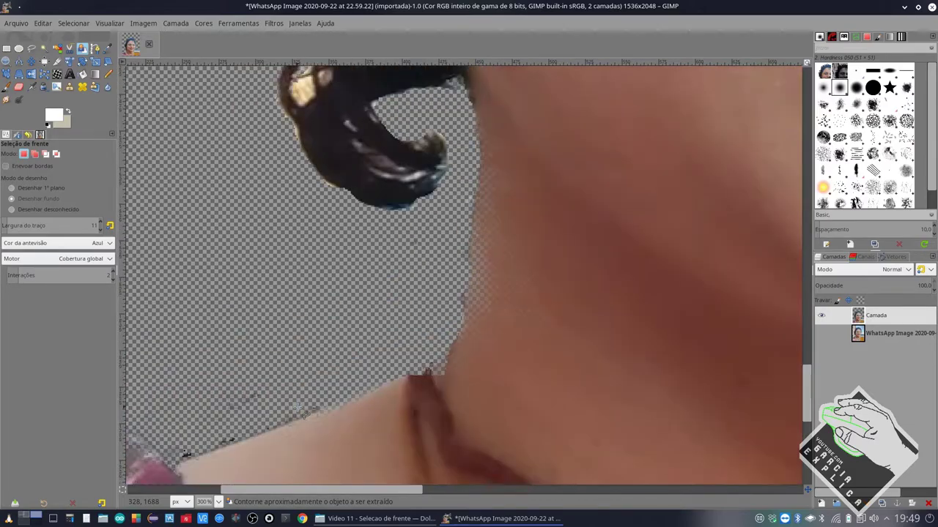
scroll(298, 407, up, 2)
scroll(298, 407, up, 1)
scroll(298, 407, up, 1)
scroll(297, 407, up, 1)
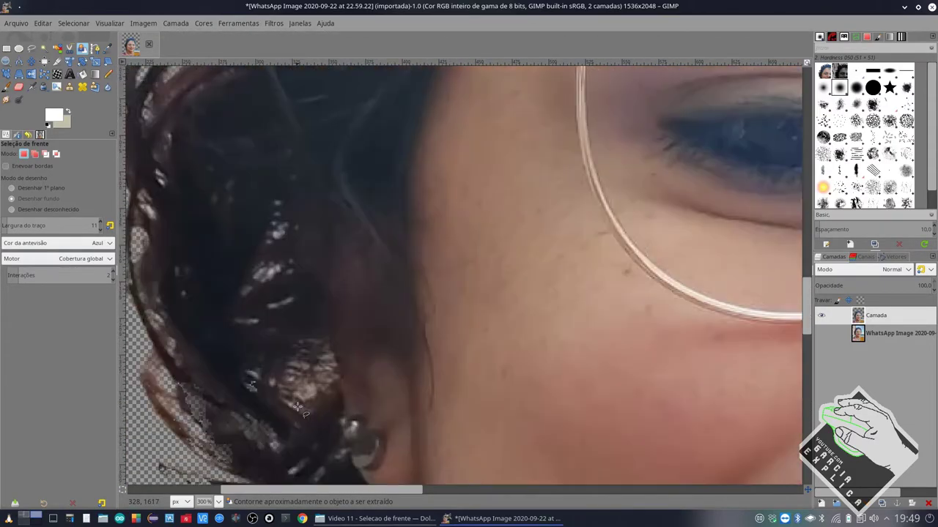
scroll(297, 407, up, 2)
scroll(295, 408, down, 3)
scroll(317, 359, up, 2)
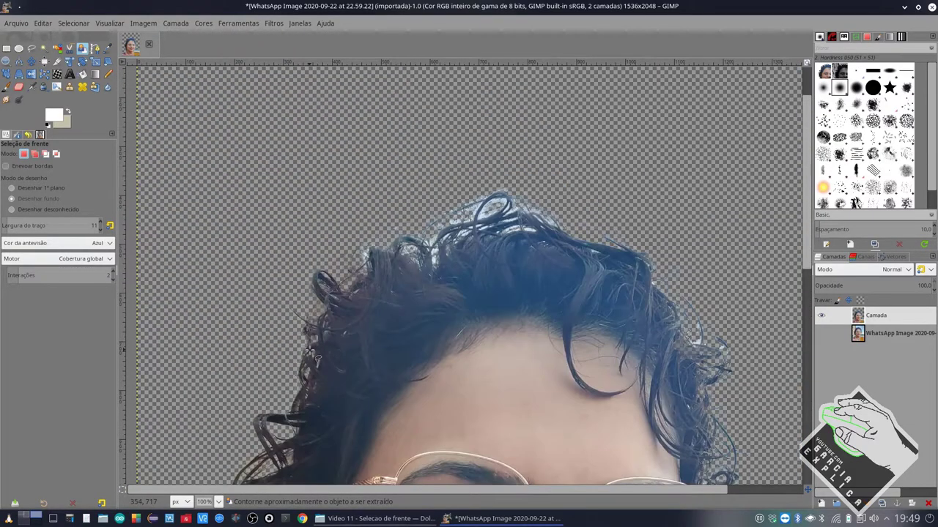
scroll(311, 344, down, 3)
scroll(310, 344, down, 3)
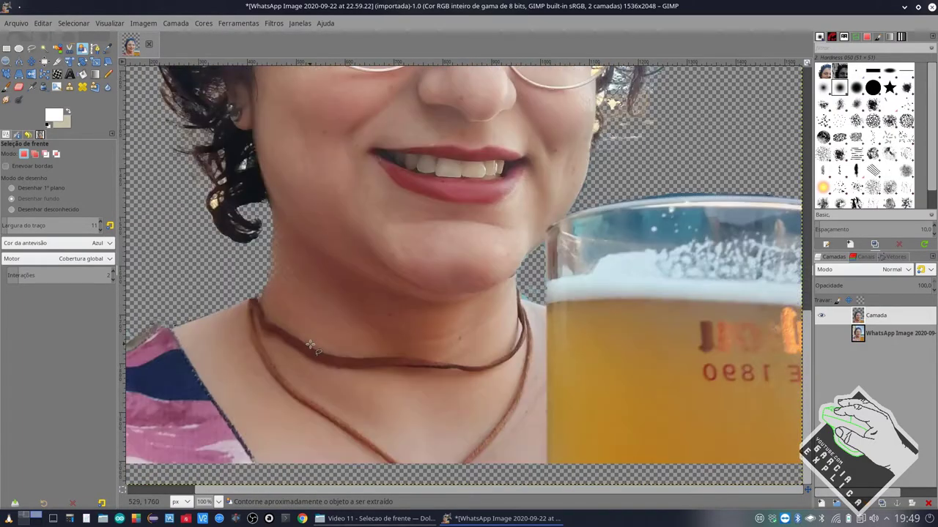
scroll(652, 85, up, 3)
scroll(486, 248, up, 3)
scroll(487, 247, up, 2)
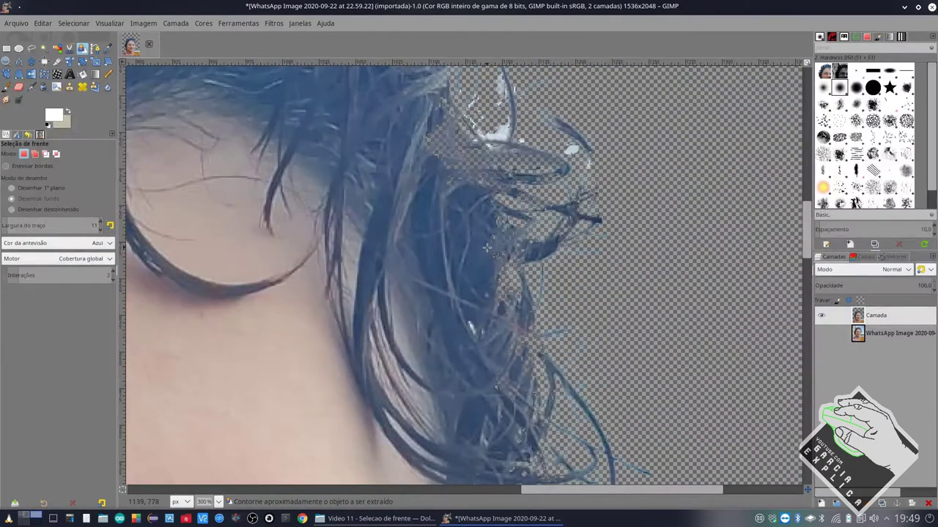
scroll(486, 248, down, 3)
scroll(297, 232, down, 3)
scroll(296, 232, down, 1)
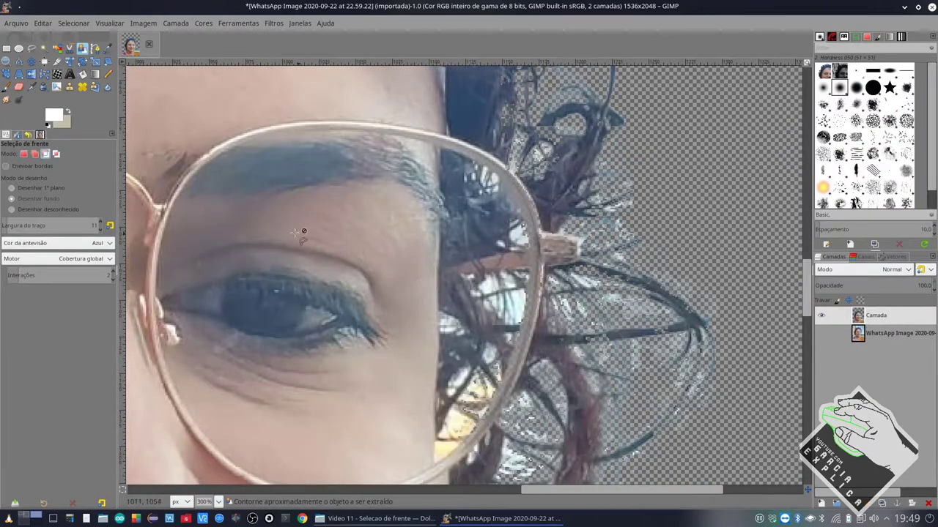
scroll(297, 232, down, 1)
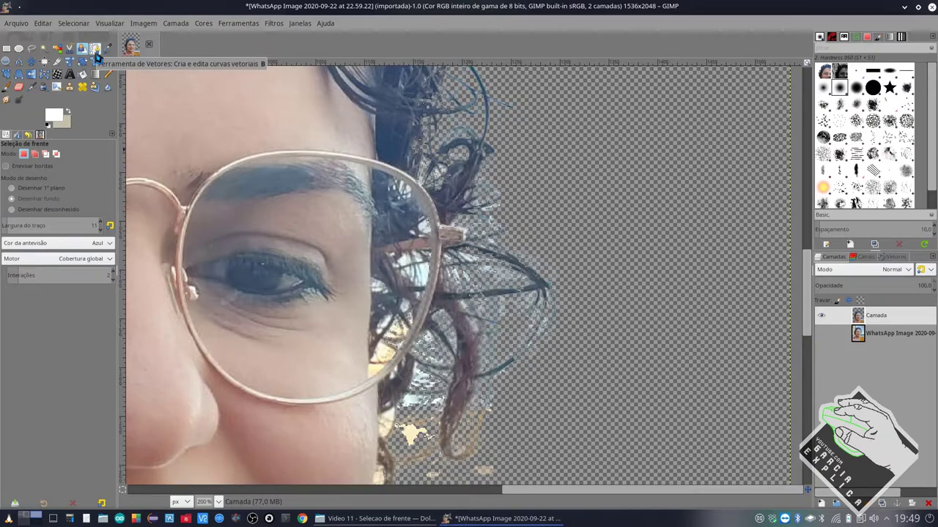
ctrl+scroll(210, 243, down, 1)
ctrl+scroll(211, 243, down, 1)
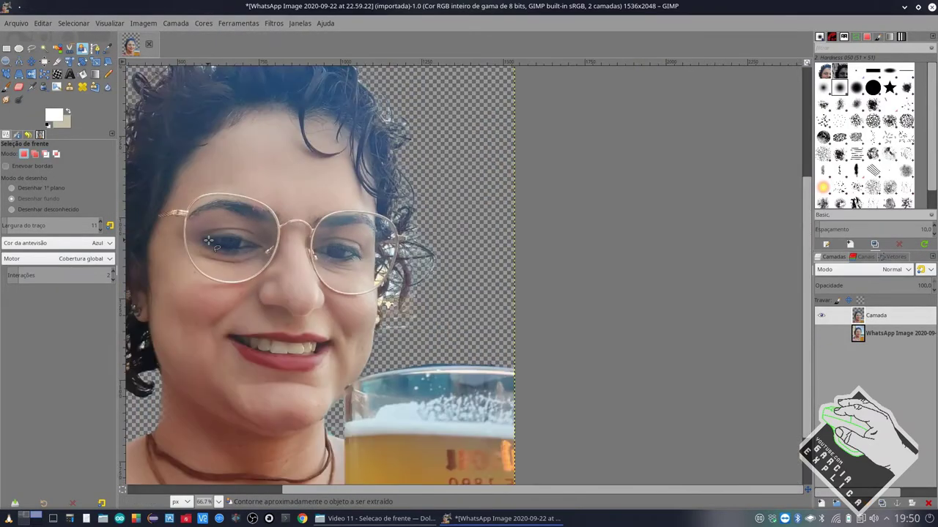
ctrl+scroll(211, 243, down, 1)
scroll(211, 243, down, 3)
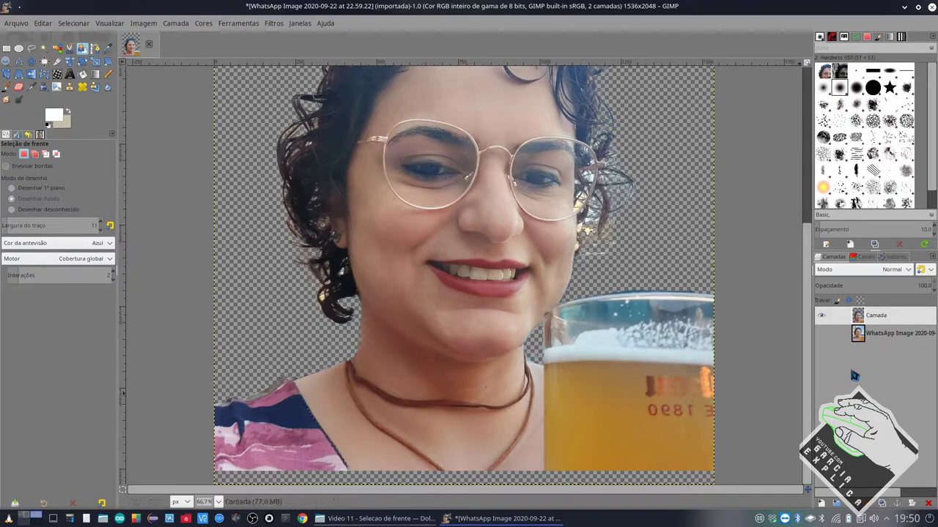
click(821, 333)
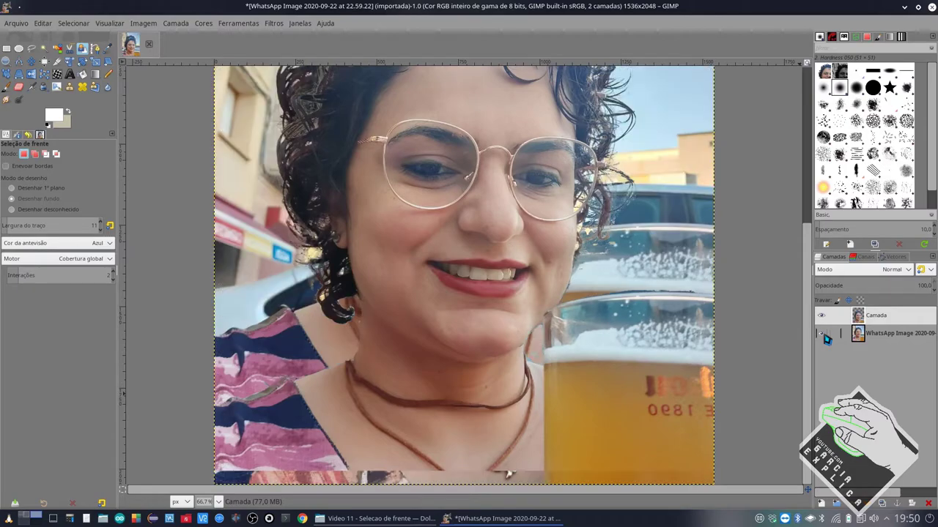
click(821, 333)
click(821, 333)
Step: Drag the cut-out layer up about 206 px over the woman in the photo
click(31, 61)
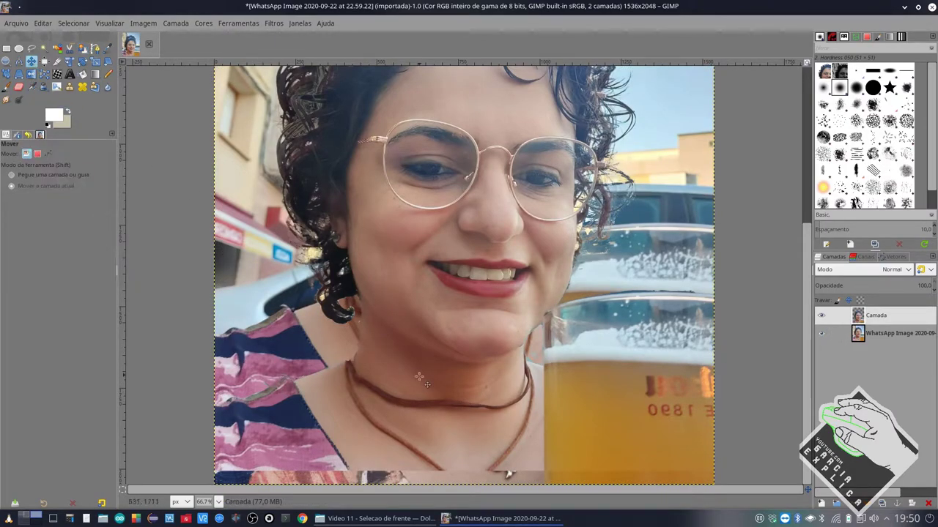
drag(419, 377, 374, 329)
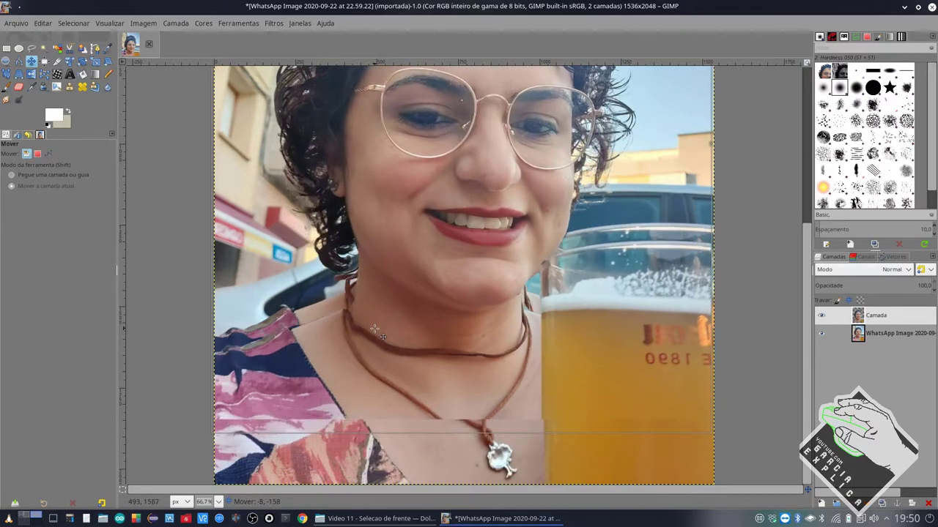
drag(374, 329, 375, 310)
scroll(579, 410, up, 4)
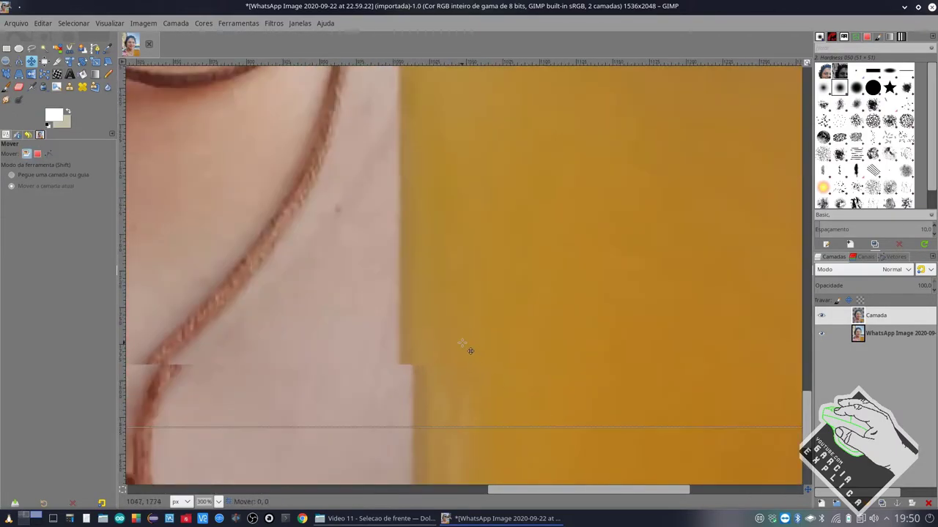
Step: Nudge the cut-out right and down so the glass and necklace cord line up
drag(471, 351, 481, 350)
scroll(480, 344, down, 1)
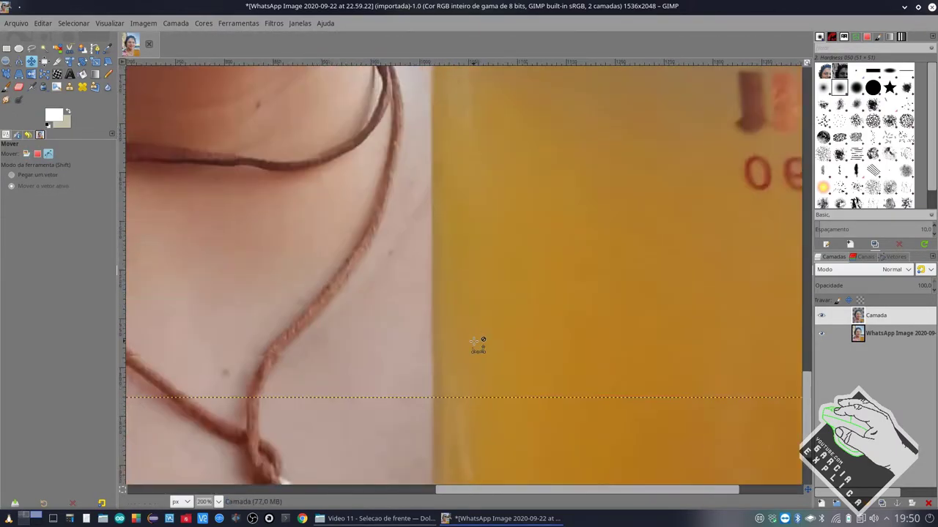
scroll(462, 342, down, 2)
scroll(377, 348, up, 3)
scroll(379, 351, up, 1)
mouse_move(374, 344)
mouse_down()
mouse_move(383, 342)
mouse_move(384, 363)
mouse_up()
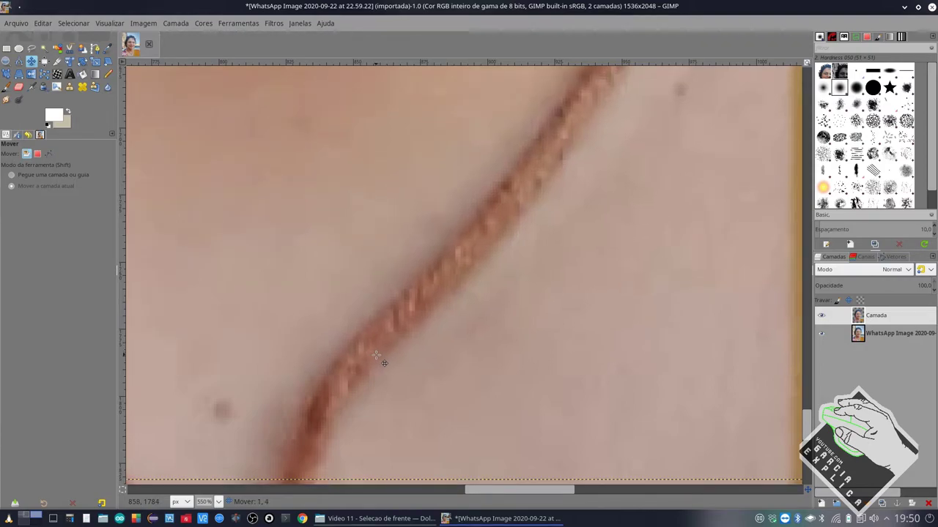
scroll(384, 364, down, 3)
scroll(385, 363, down, 3)
scroll(387, 362, down, 2)
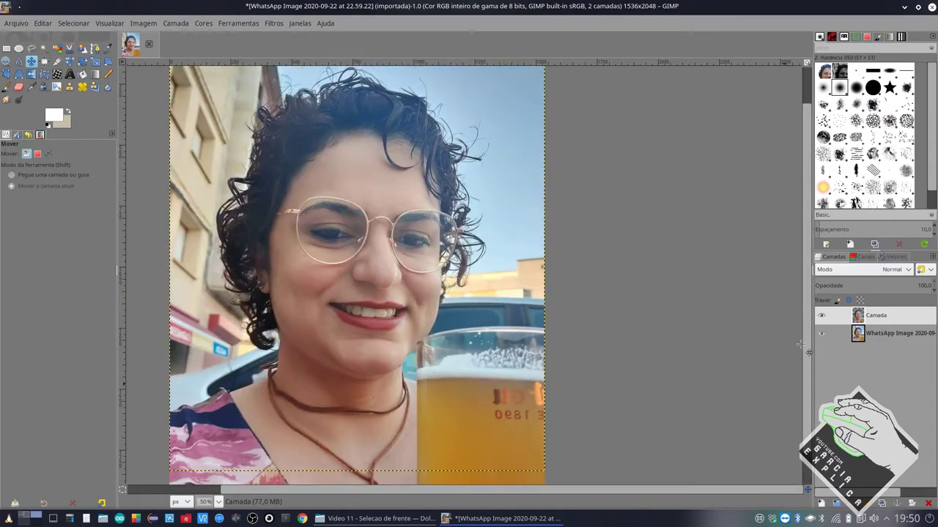
Step: Toggle the WhatsApp photo layer on and off to compare, ending with it hidden
scroll(291, 423, down, 1)
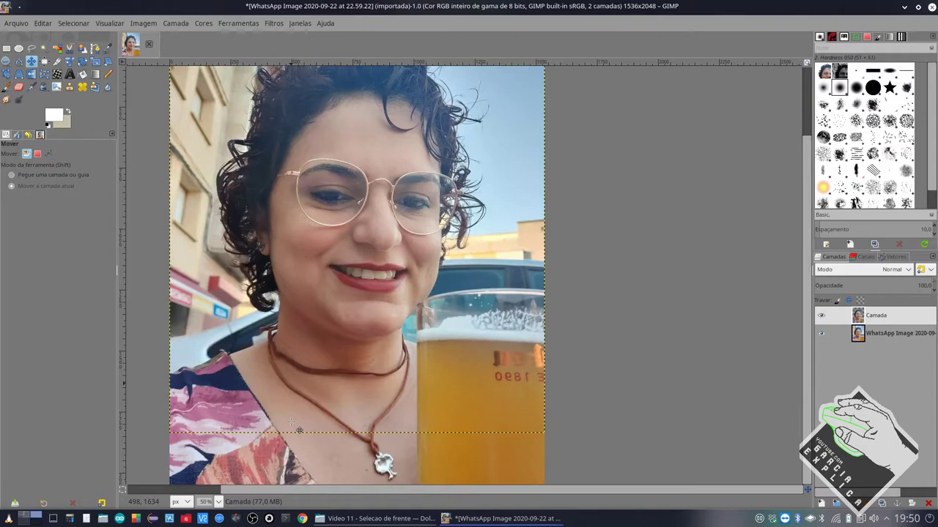
scroll(292, 421, up, 2)
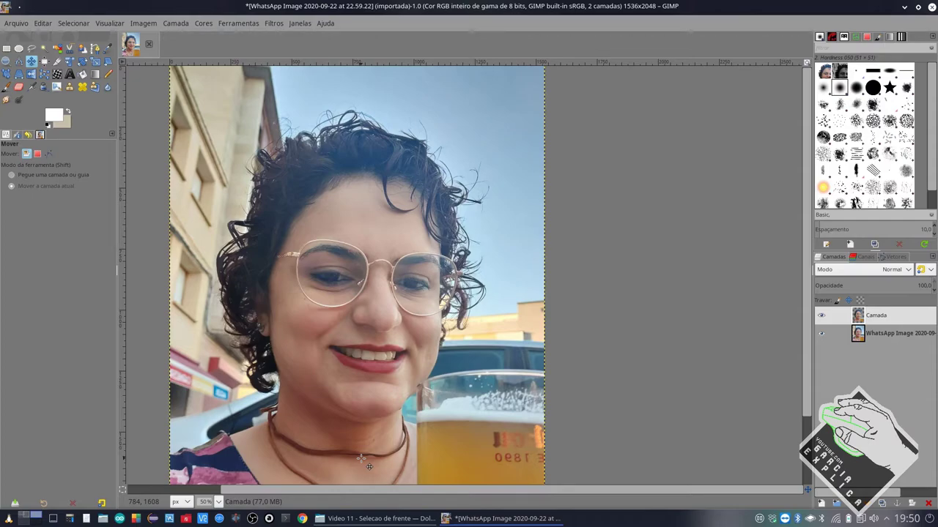
click(821, 334)
click(821, 334)
click(821, 334)
click(821, 334)
click(821, 334)
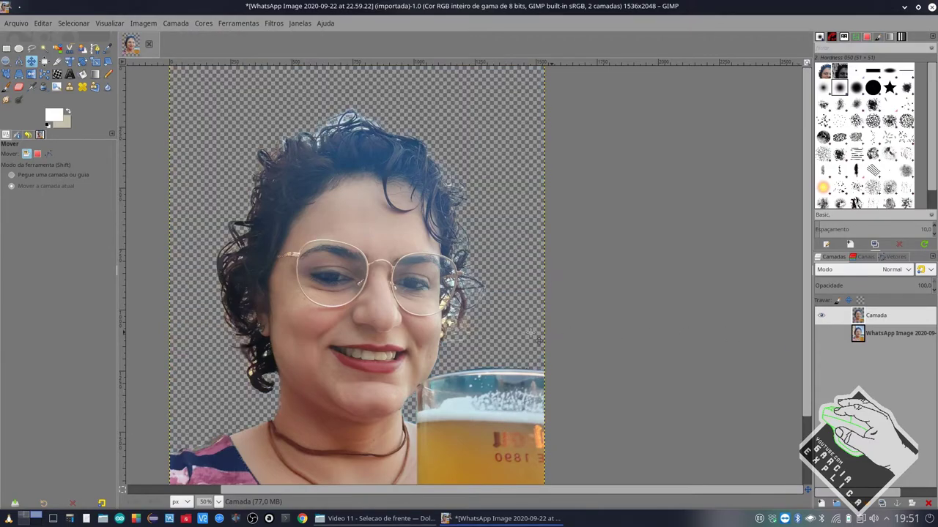
click(822, 334)
click(822, 334)
click(822, 334)
click(822, 334)
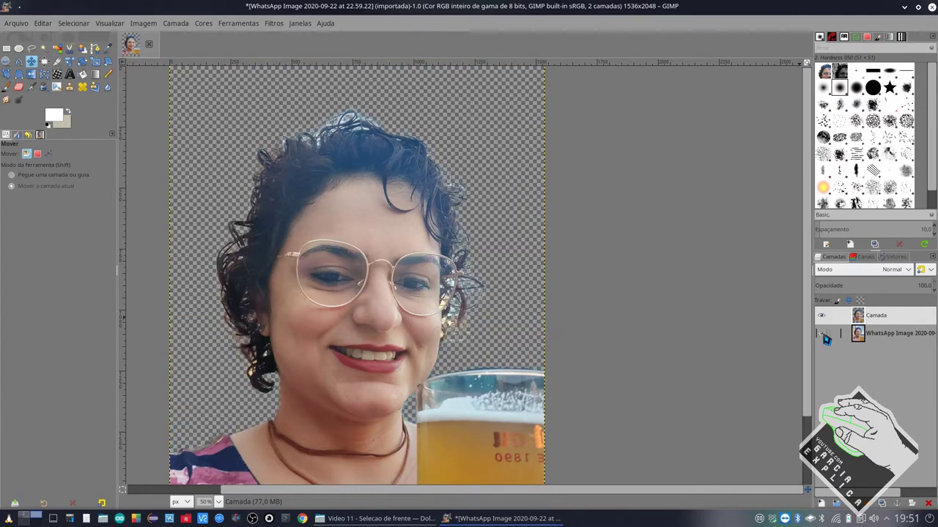
click(822, 334)
click(822, 334)
click(822, 334)
click(822, 334)
click(822, 334)
click(822, 334)
click(822, 334)
click(822, 334)
click(822, 334)
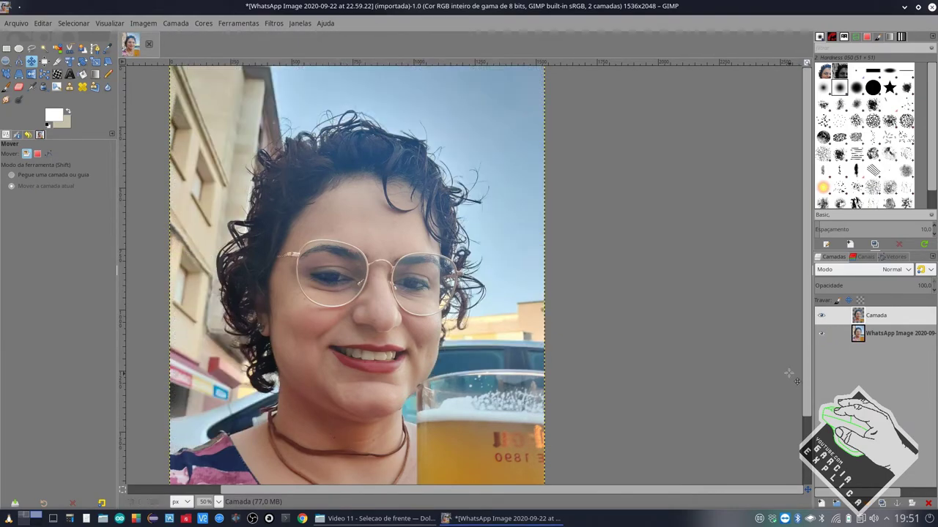
click(822, 334)
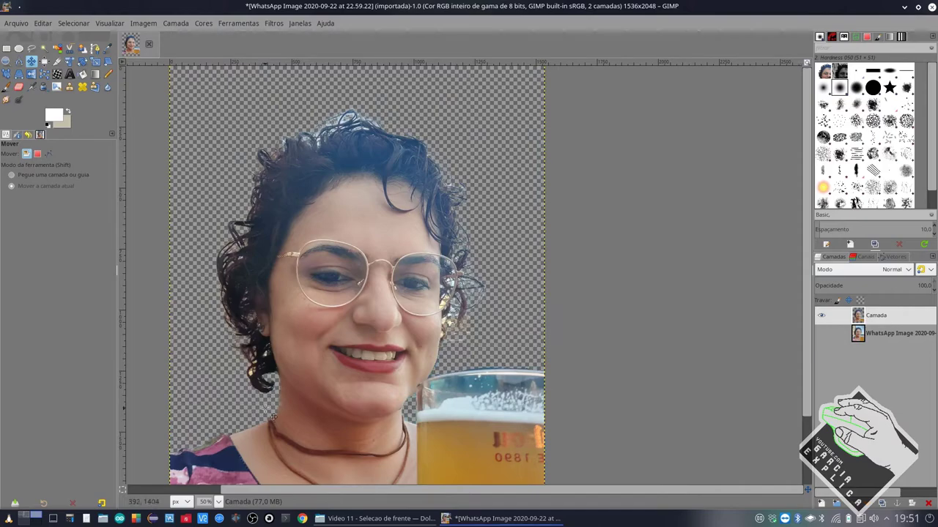
Step: Show only the original photo and free-select the neck area needed for the patch
scroll(290, 365, up, 4)
scroll(439, 253, up, 1)
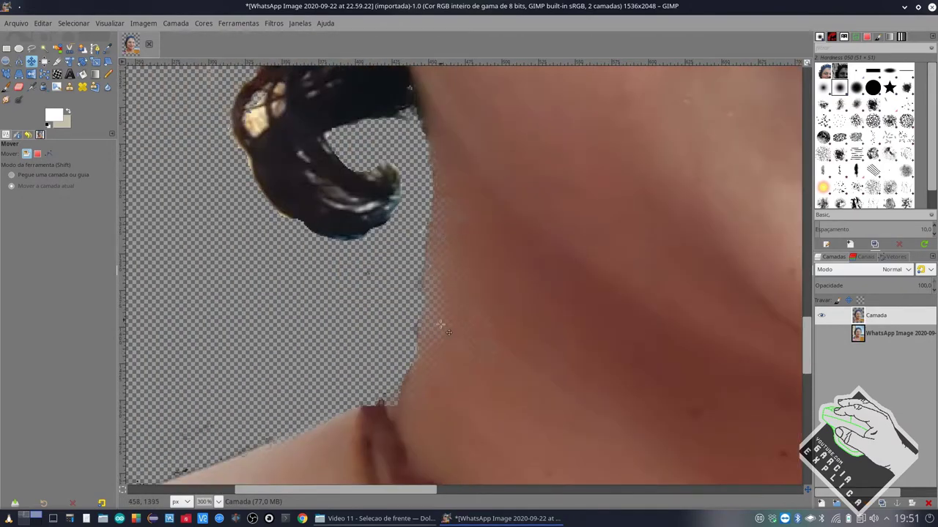
click(822, 334)
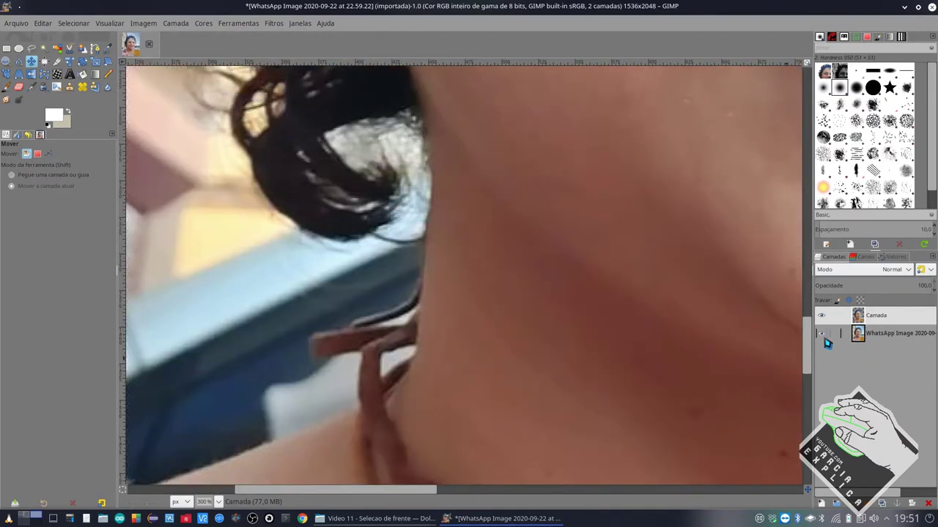
click(821, 315)
click(32, 48)
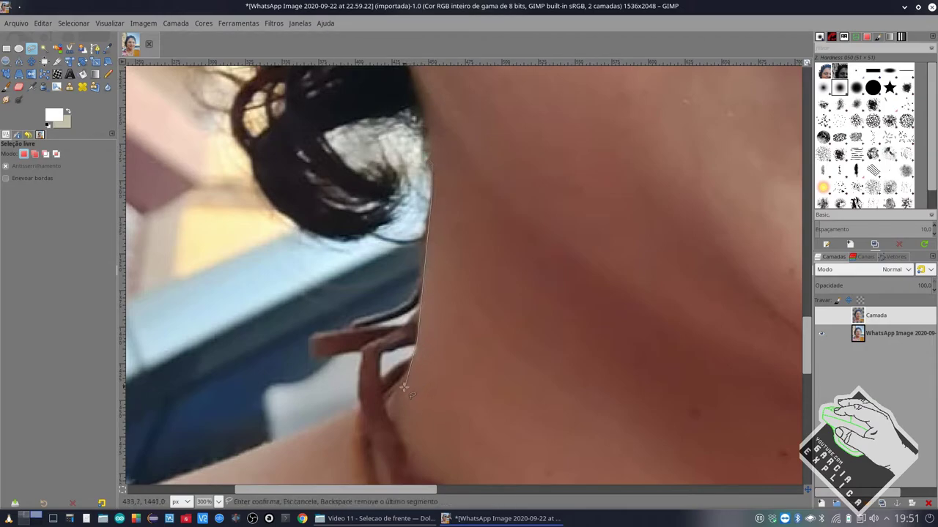
click(396, 421)
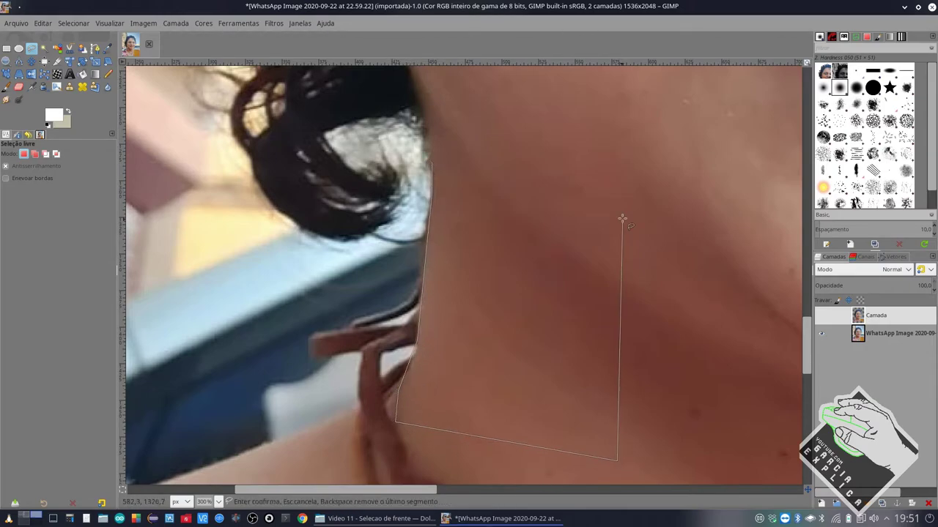
click(500, 135)
click(432, 132)
key(Return)
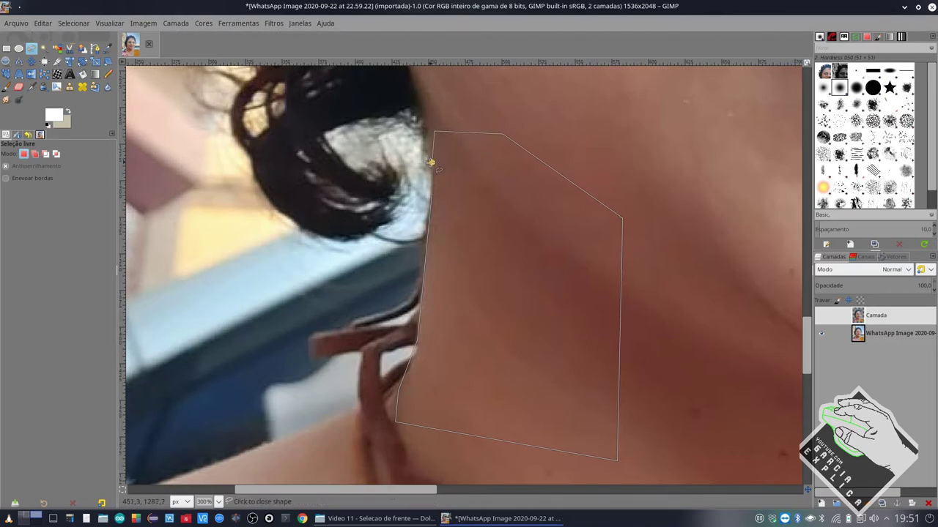
Step: Copy the neck skin, paste it as a new layer and merge it down into the cut-out
key(ctrl+c)
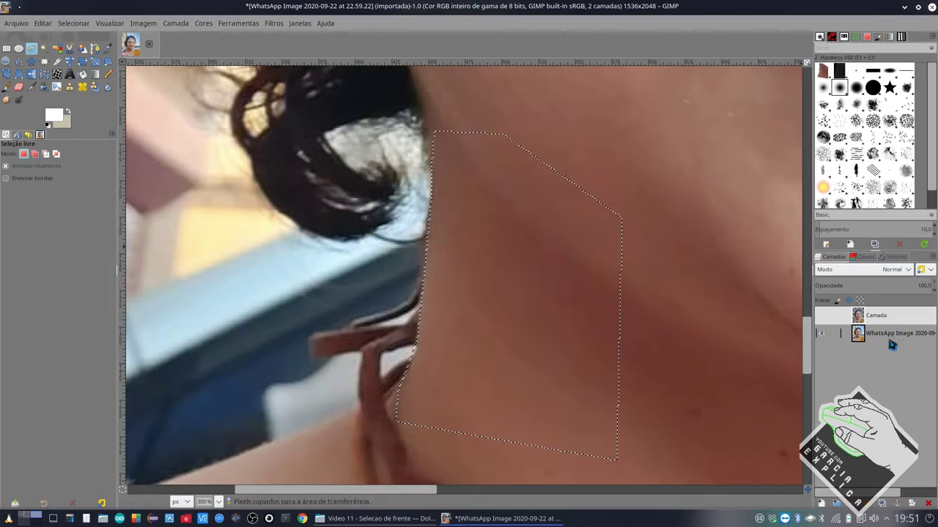
click(878, 334)
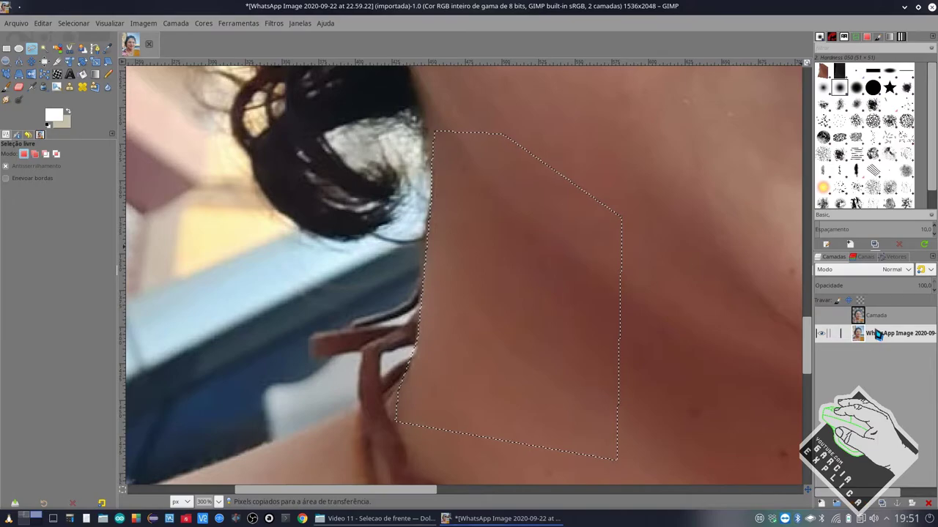
key(ctrl+v)
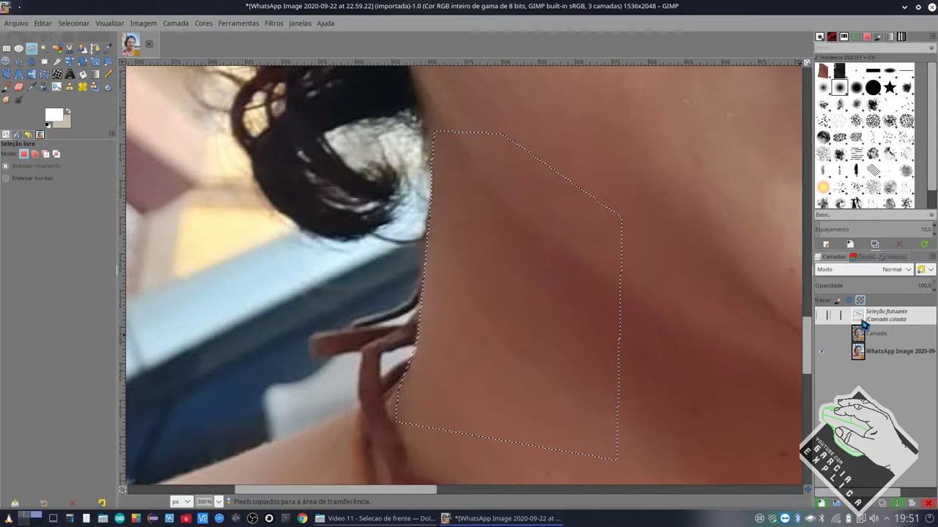
click(820, 351)
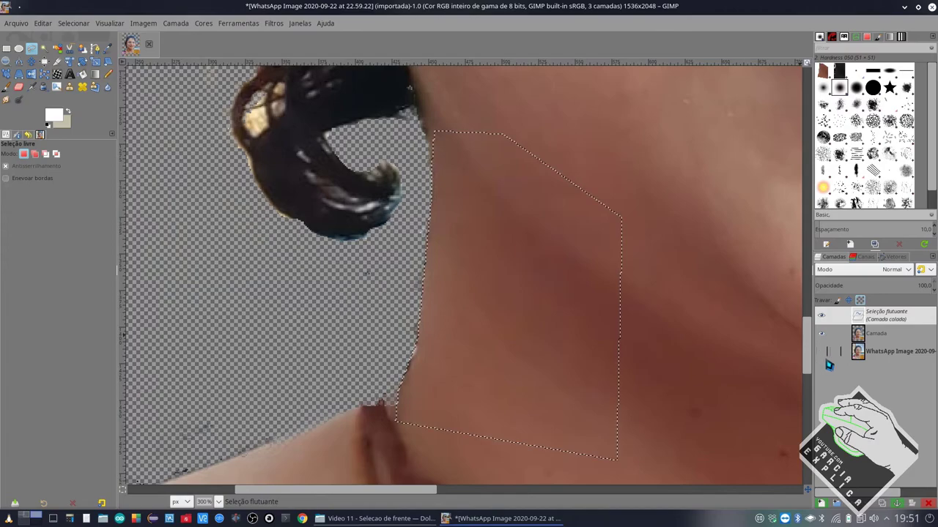
click(820, 503)
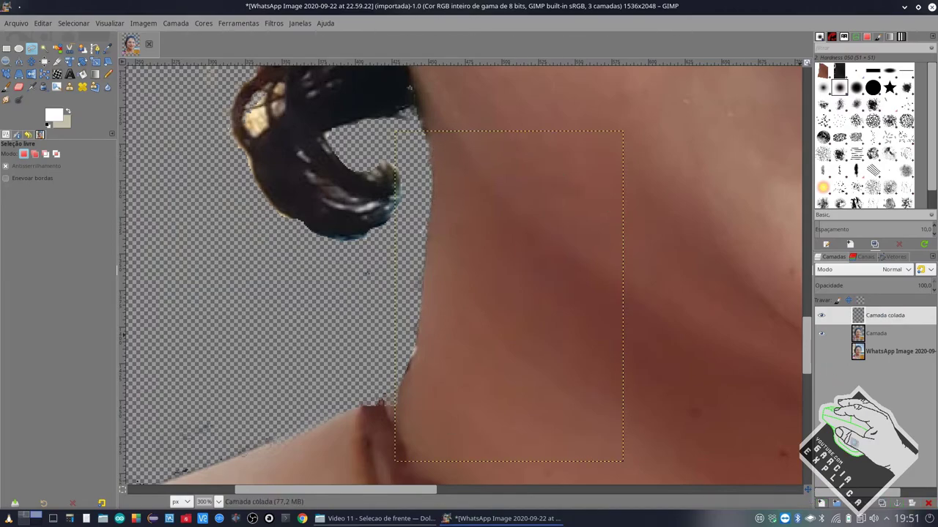
right_click(888, 329)
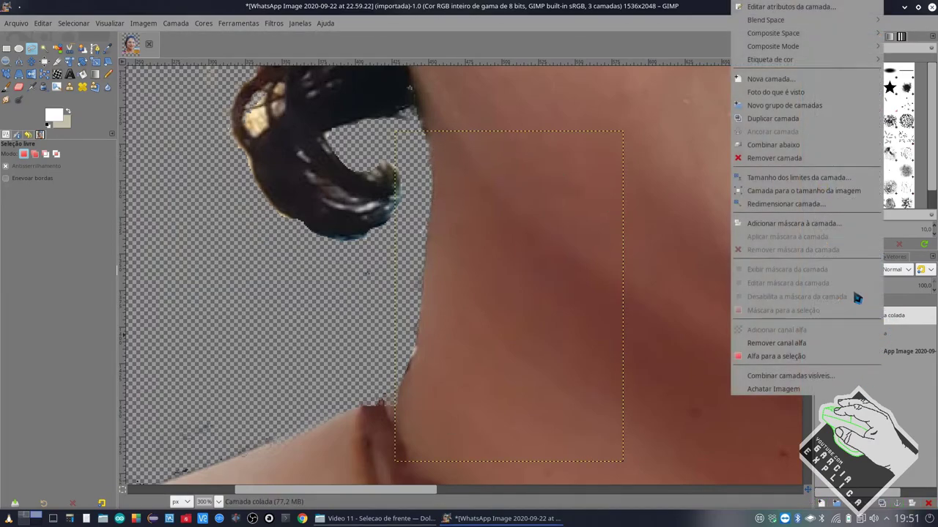
click(822, 157)
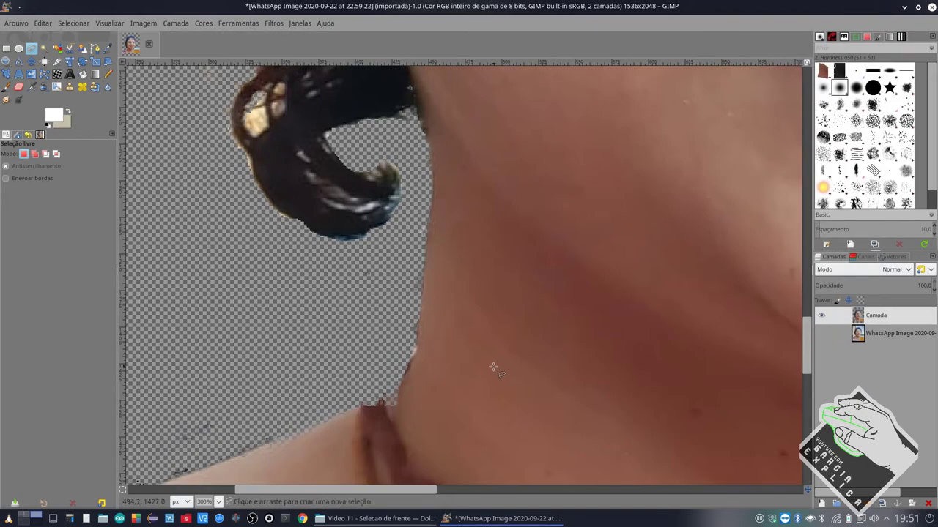
Step: Compare the patched neck edge against the original photo, leaving the photo visible
scroll(483, 350, down, 3)
scroll(483, 351, down, 2)
scroll(483, 350, up, 2)
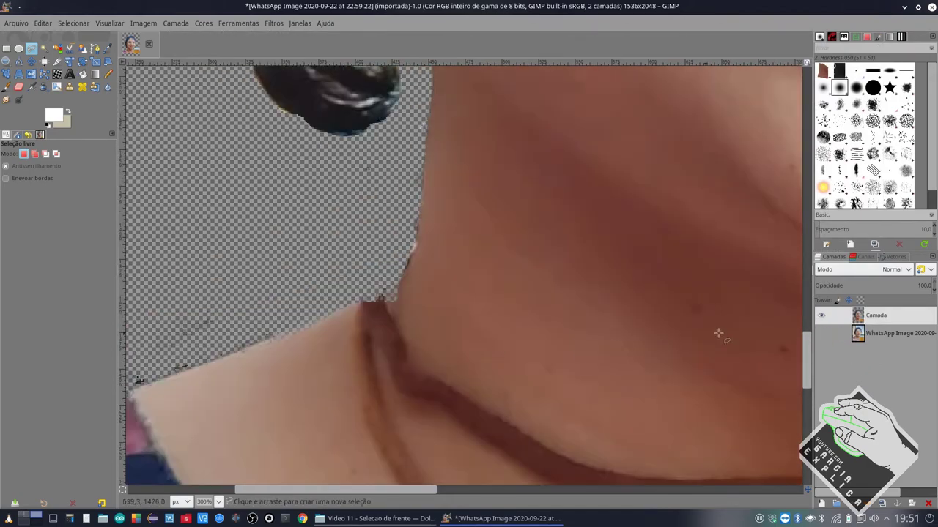
click(821, 333)
click(821, 334)
click(822, 333)
click(822, 333)
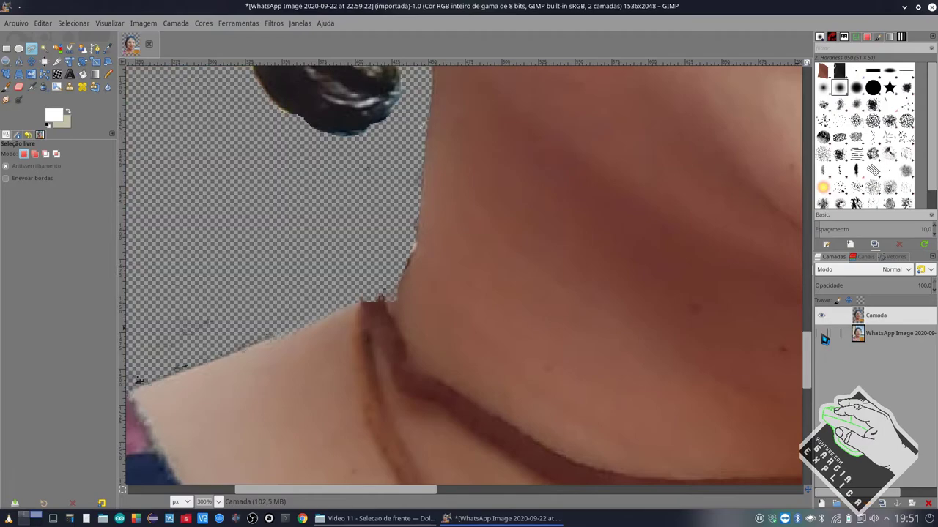
click(821, 333)
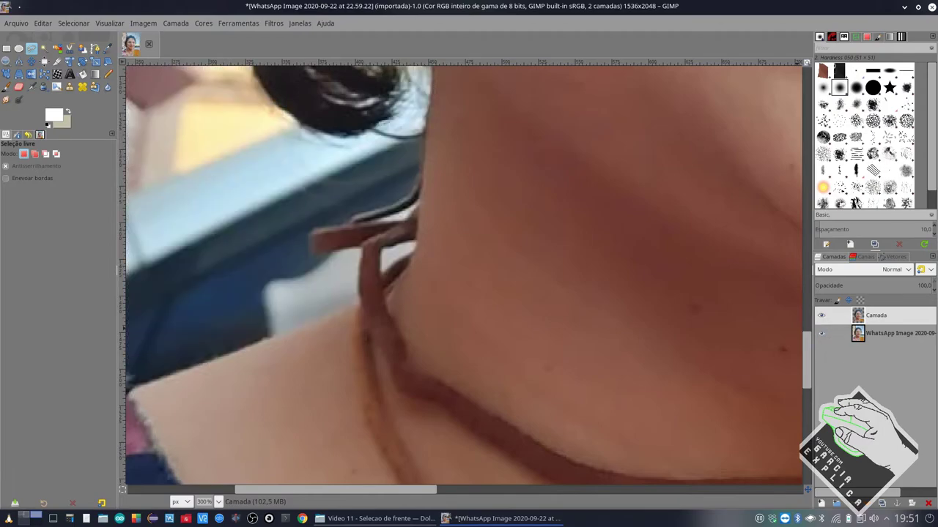
scroll(429, 248, up, 5)
scroll(428, 248, up, 4)
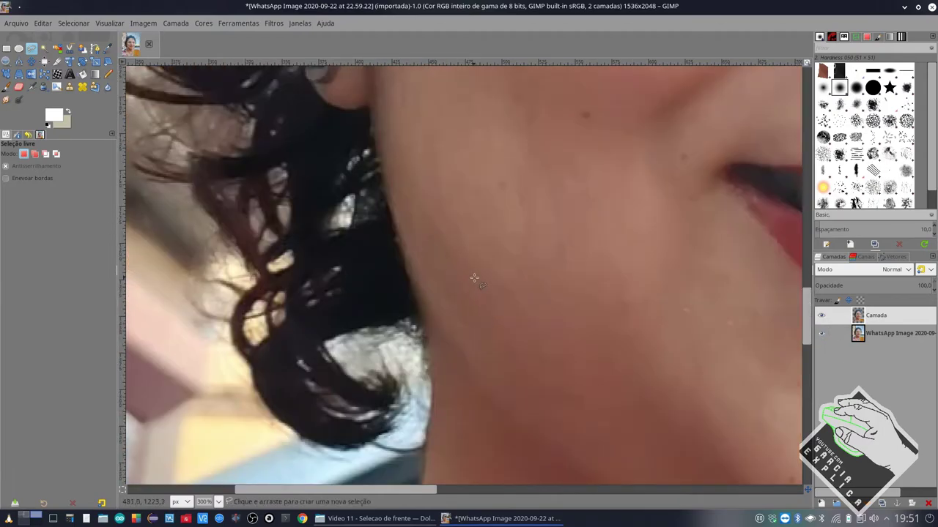
Step: Fuzzy-select the light patch and stray fringe pixels beside the hair, inspecting them up close
click(821, 333)
click(44, 48)
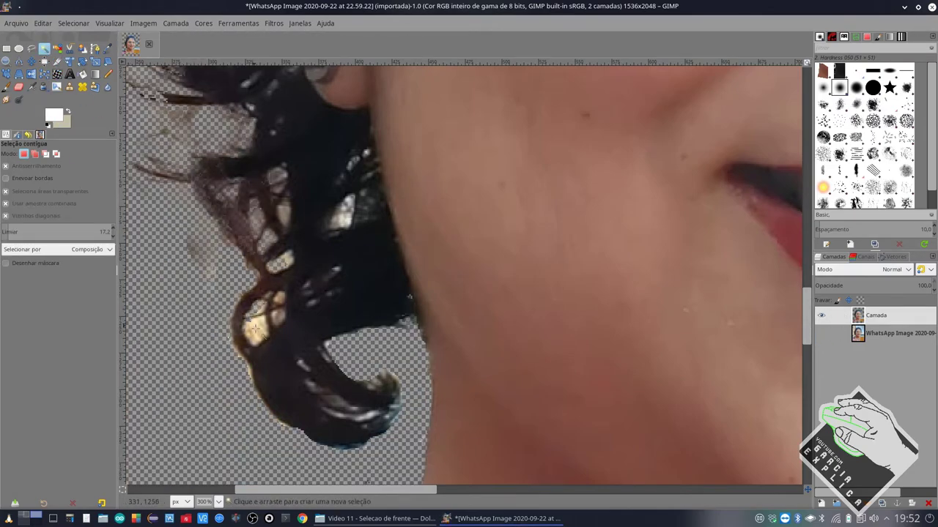
mouse_move(254, 330)
mouse_down()
mouse_move(286, 323)
mouse_move(282, 309)
mouse_up()
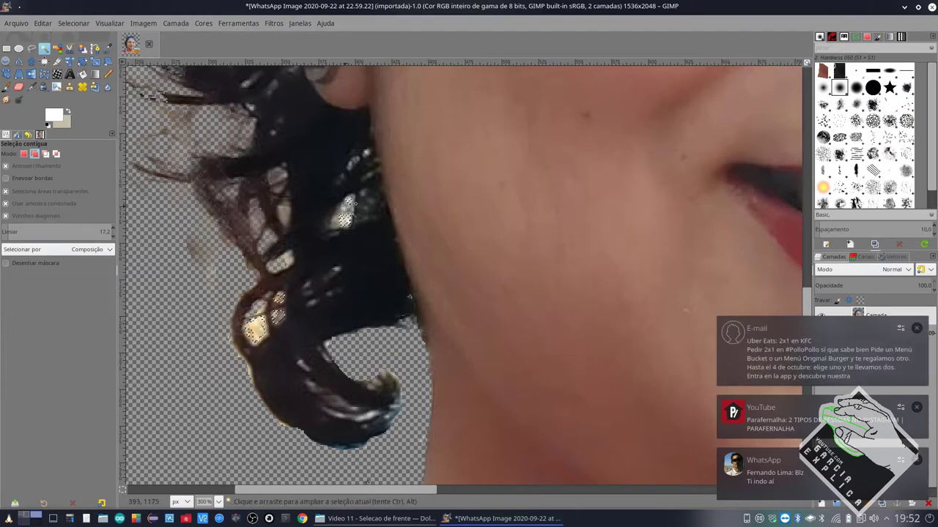
shift+click(210, 272)
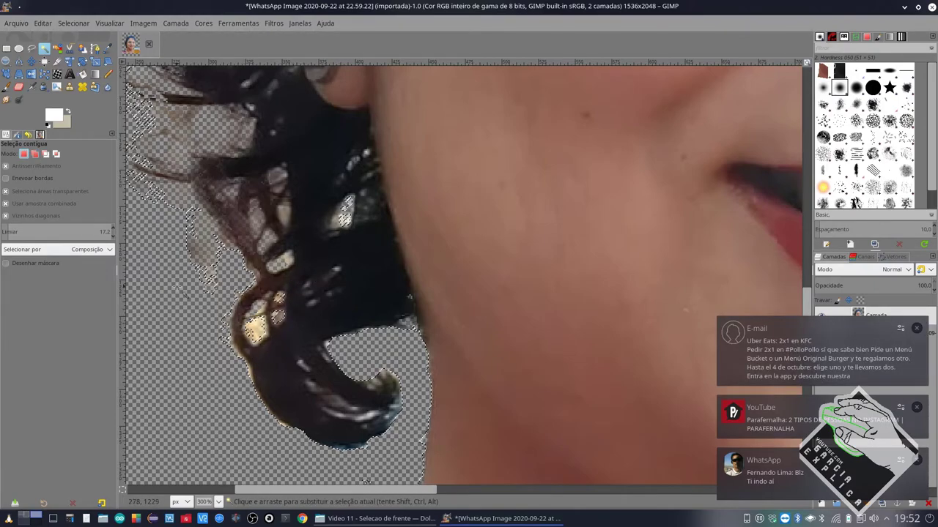
scroll(466, 275, down, 2)
scroll(465, 275, down, 2)
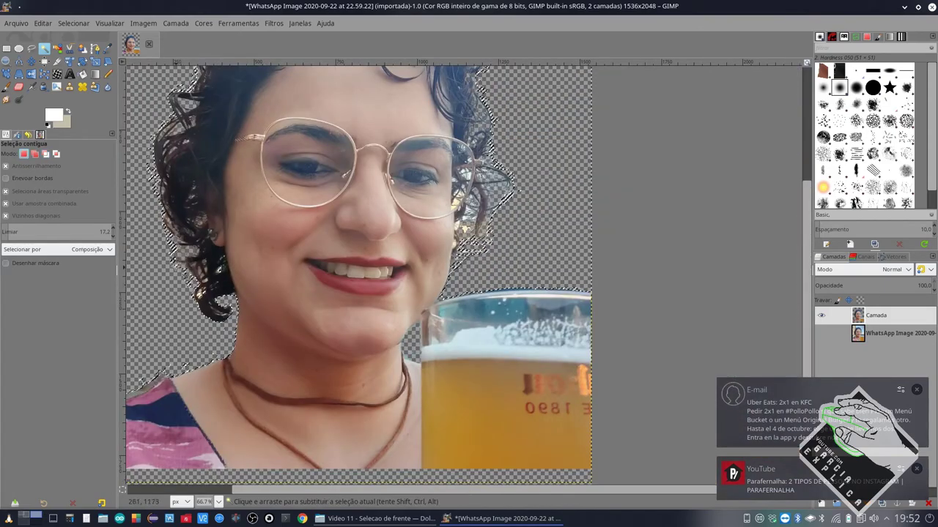
scroll(165, 255, up, 2)
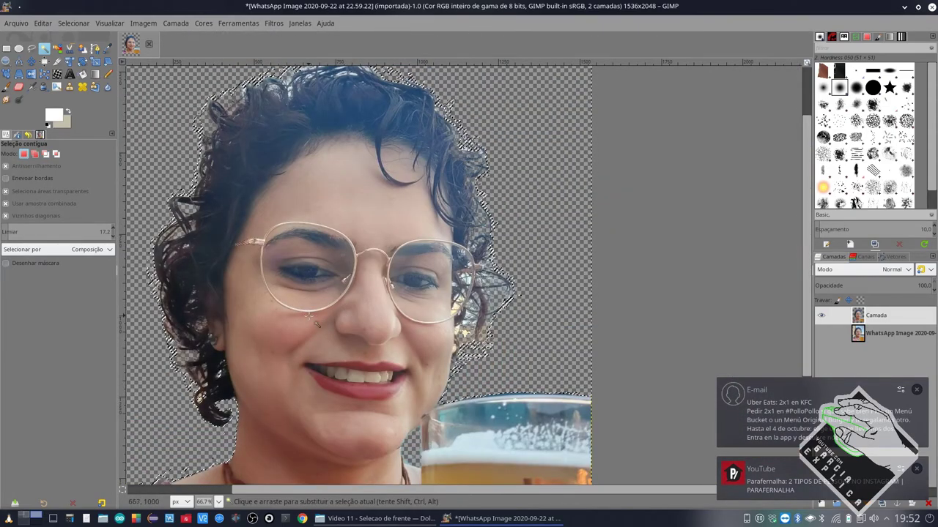
scroll(332, 378, left, 1)
scroll(331, 379, up, 5)
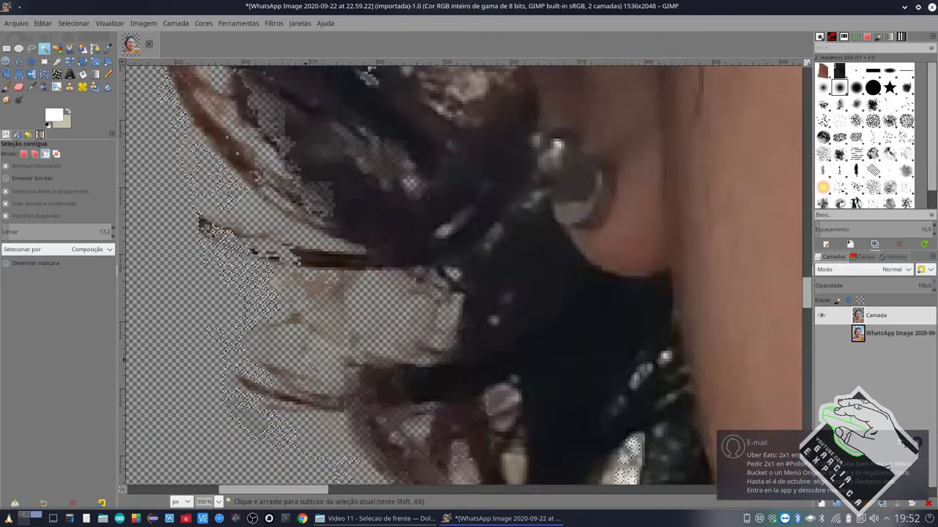
scroll(323, 340, up, 2)
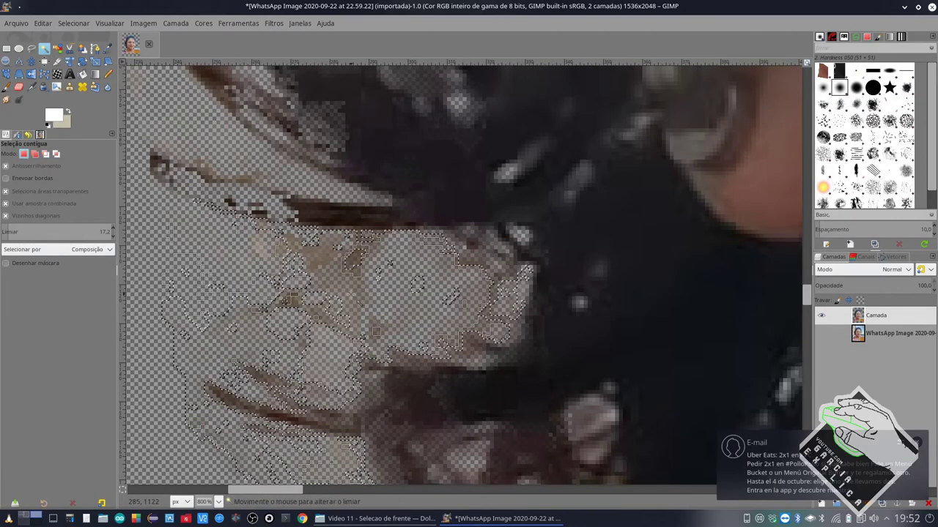
scroll(343, 295, down, 5)
scroll(344, 295, down, 2)
scroll(343, 294, down, 3)
scroll(343, 295, down, 2)
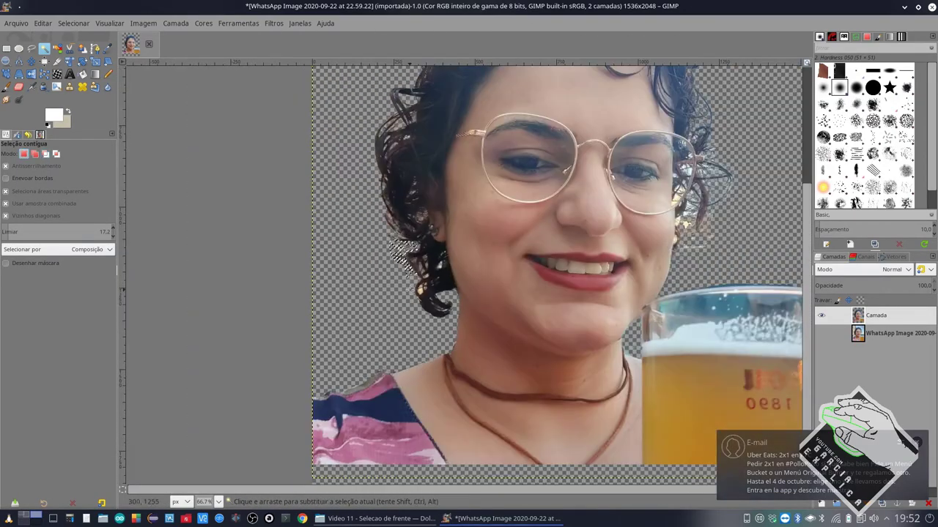
scroll(343, 295, right, 2)
scroll(308, 246, up, 3)
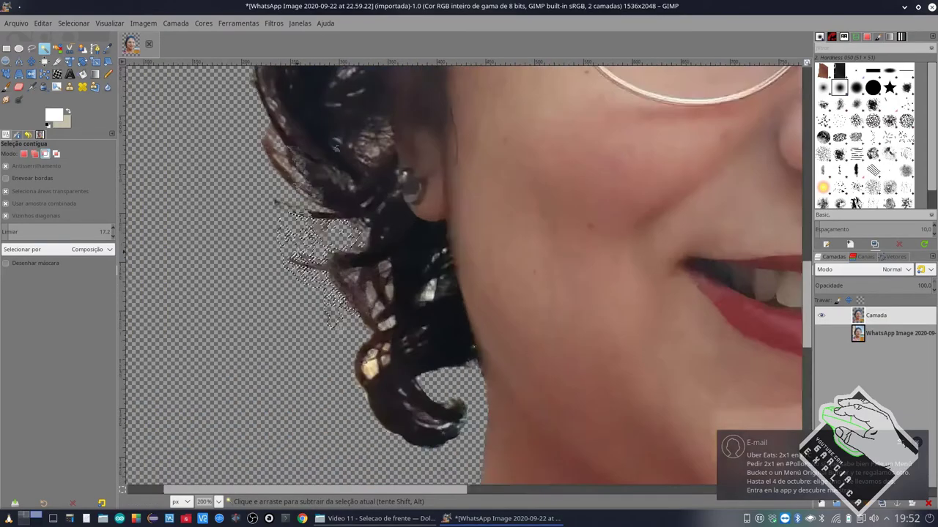
scroll(308, 245, up, 2)
scroll(554, 285, up, 2)
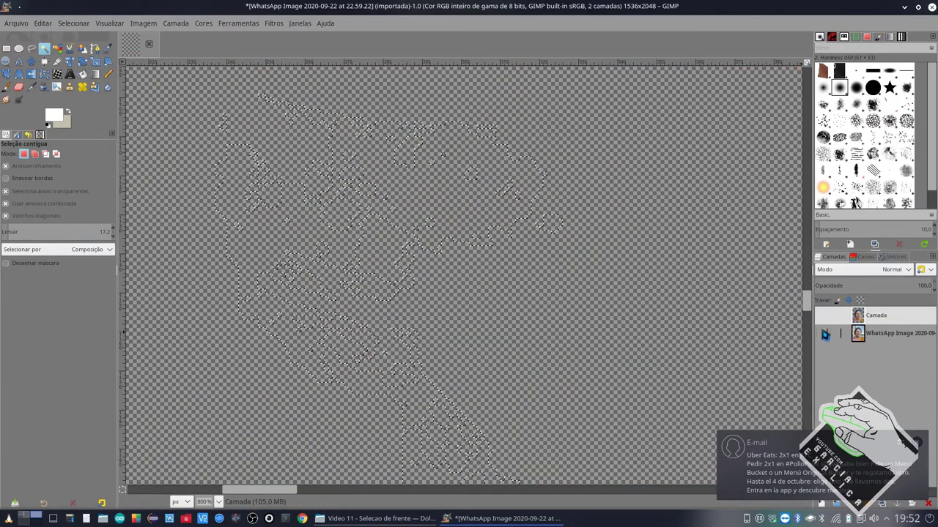
scroll(513, 301, down, 1)
scroll(454, 279, down, 2)
scroll(412, 265, down, 1)
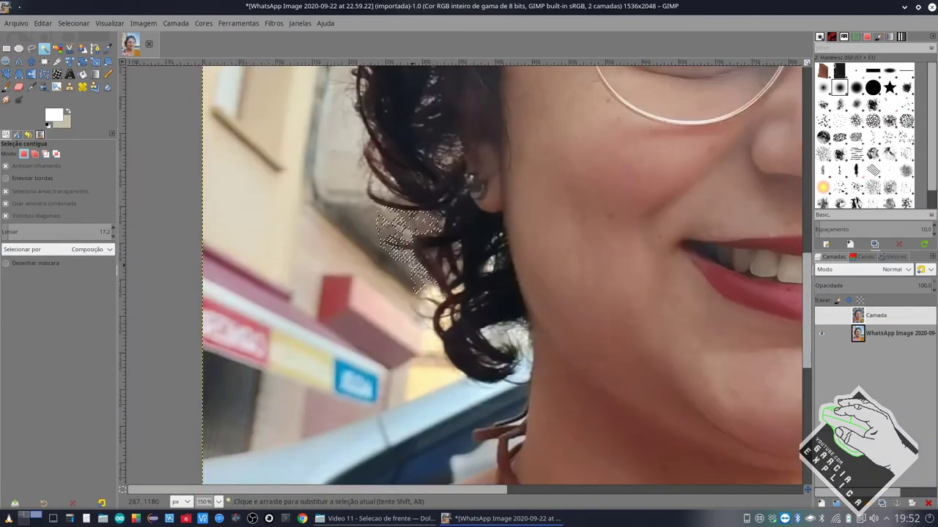
scroll(412, 265, down, 1)
scroll(412, 265, down, 1)
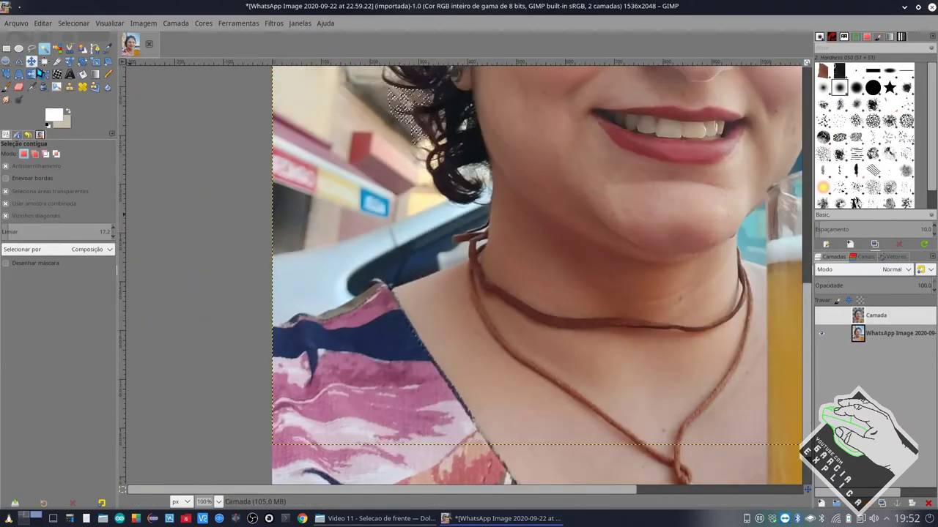
click(82, 49)
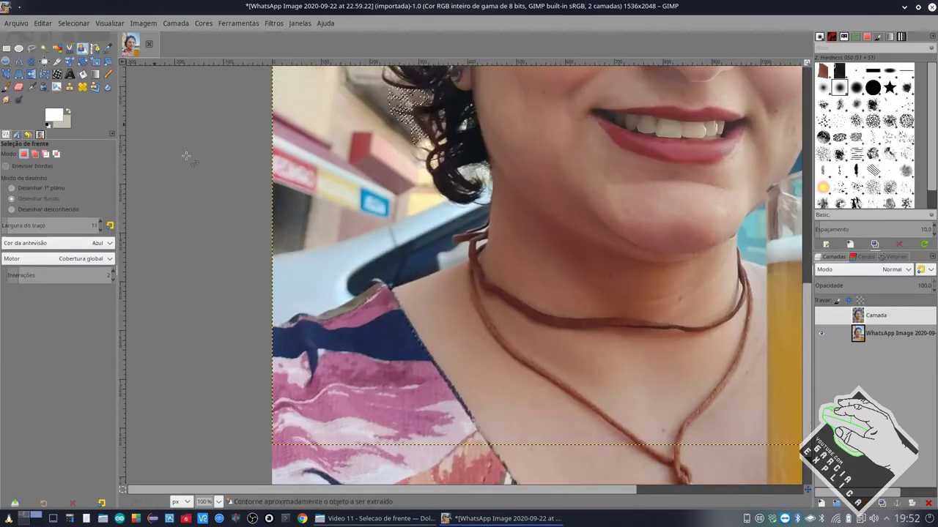
scroll(286, 320, up, 3)
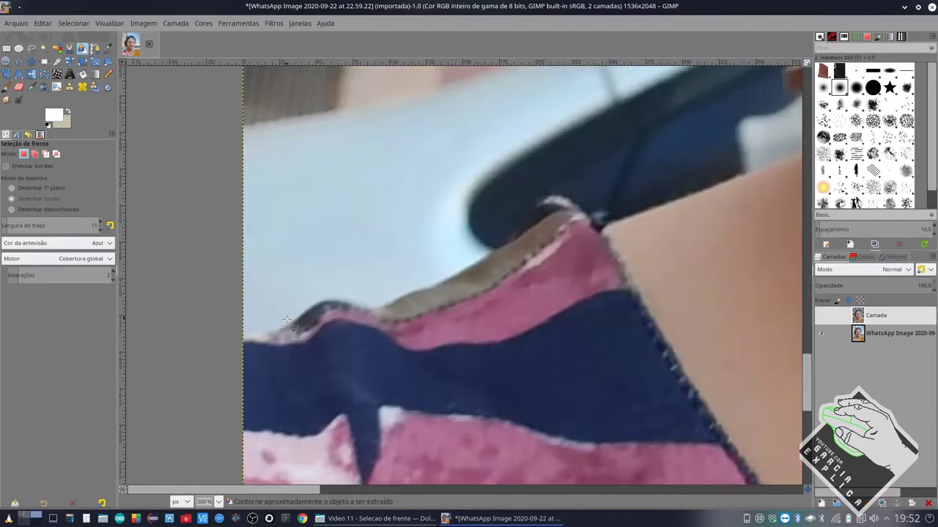
click(252, 339)
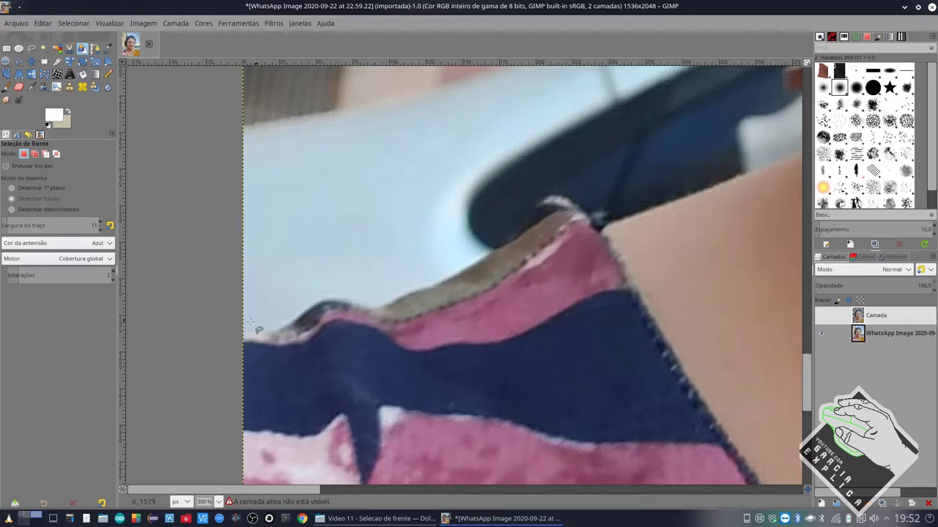
scroll(590, 208, right, 3)
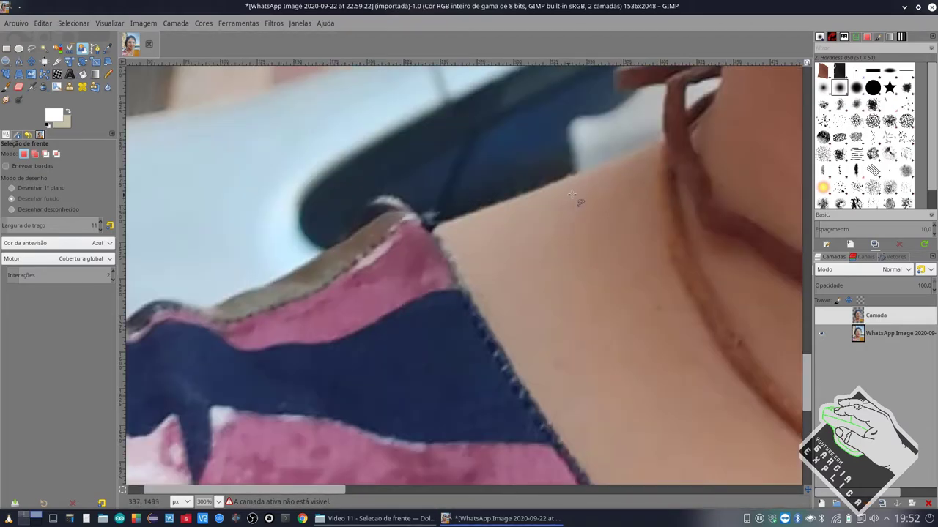
scroll(630, 160, up, 2)
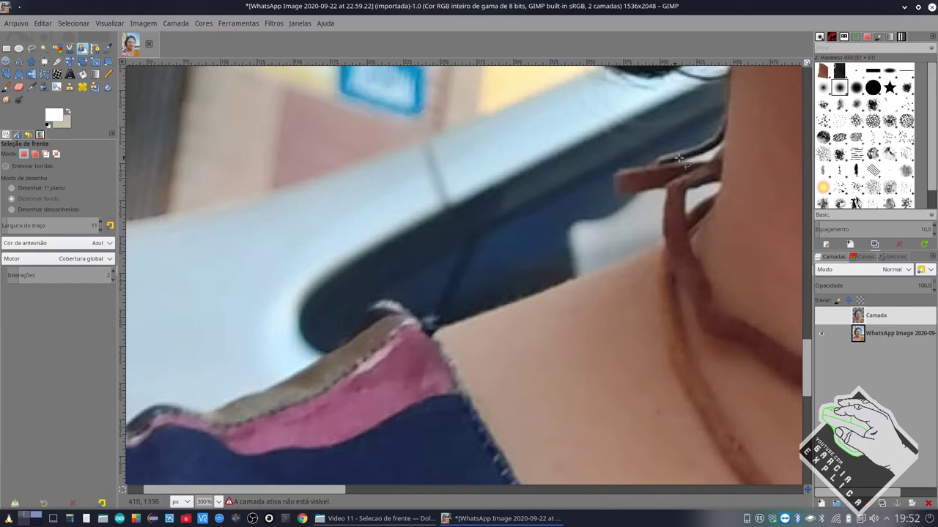
ctrl+scroll(679, 158, down, 1)
ctrl+scroll(644, 172, down, 1)
ctrl+scroll(601, 191, down, 1)
ctrl+scroll(559, 209, down, 1)
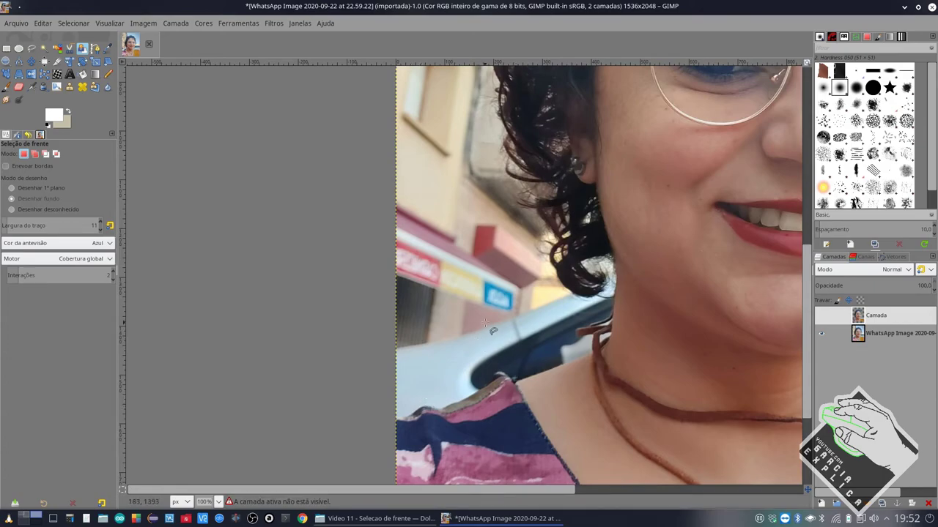
ctrl+scroll(448, 297, down, 2)
ctrl+scroll(445, 292, down, 2)
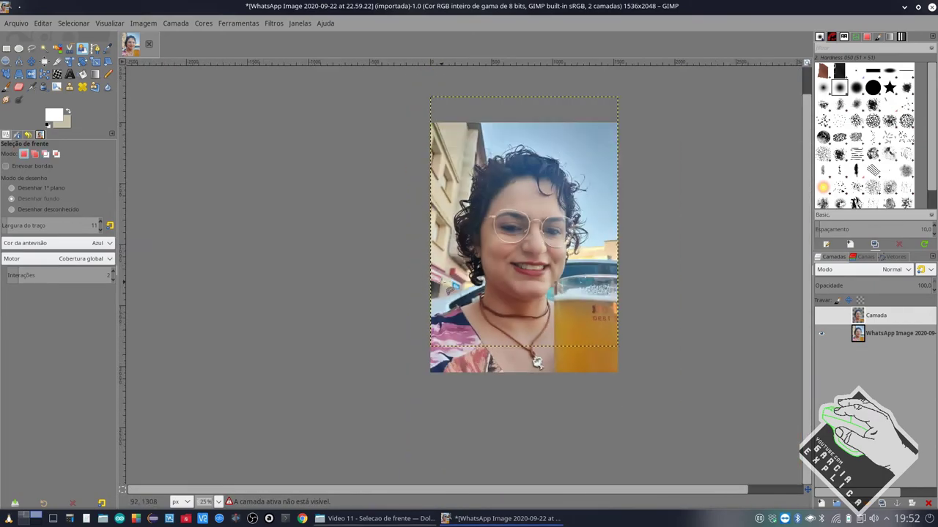
ctrl+scroll(528, 268, up, 1)
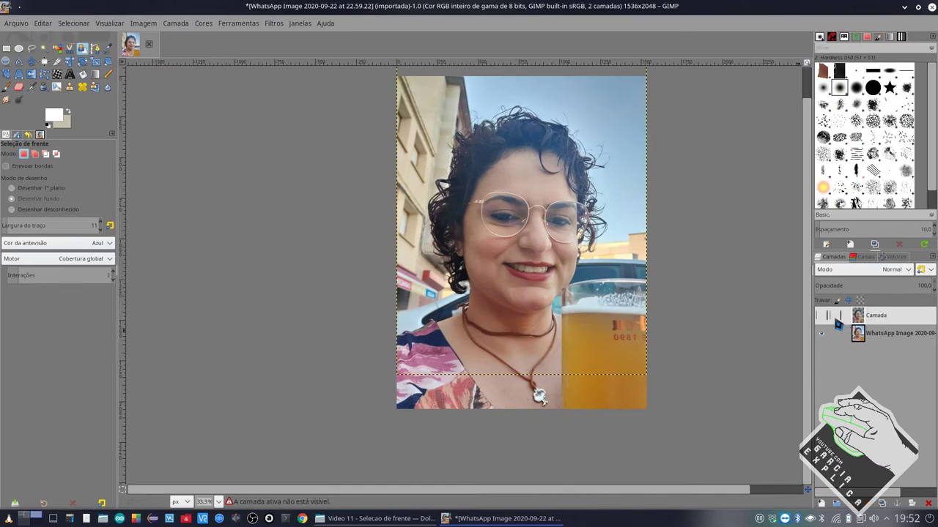
Step: Hide the bottom WhatsApp Image photo layer and zoom in on the cut-out
click(820, 334)
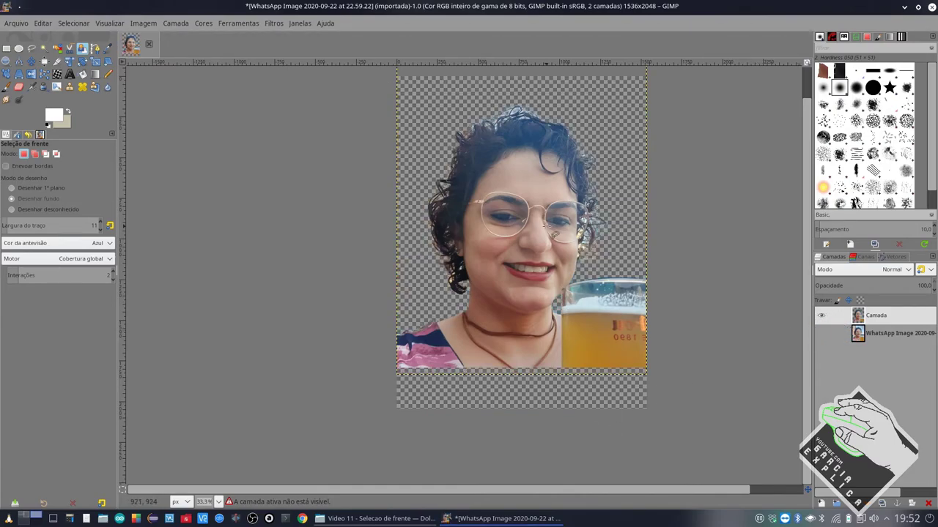
ctrl+scroll(547, 227, up, 3)
scroll(439, 223, up, 3)
ctrl+scroll(395, 222, up, 1)
scroll(375, 222, up, 2)
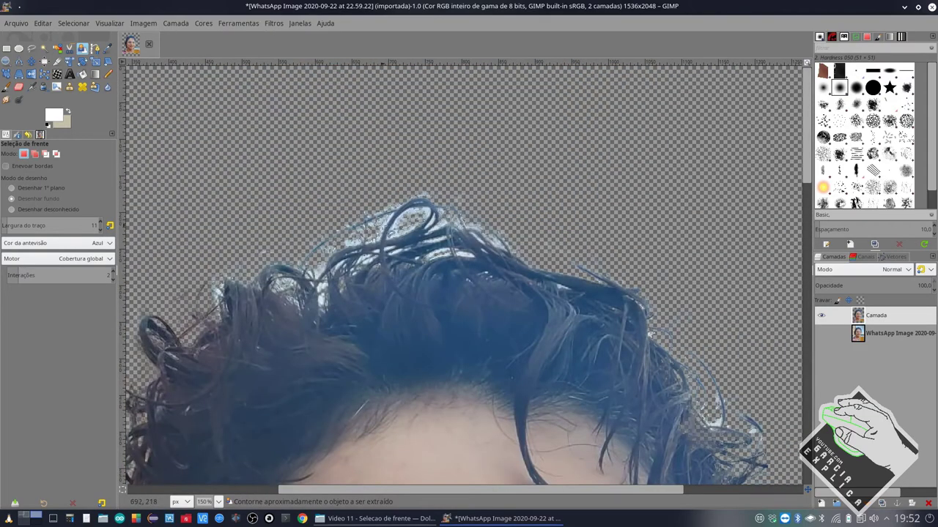
ctrl+scroll(387, 233, up, 2)
Step: Pan and zoom around the cut-out over transparency to inspect the hair edges
ctrl+scroll(410, 241, down, 1)
scroll(416, 244, left, 4)
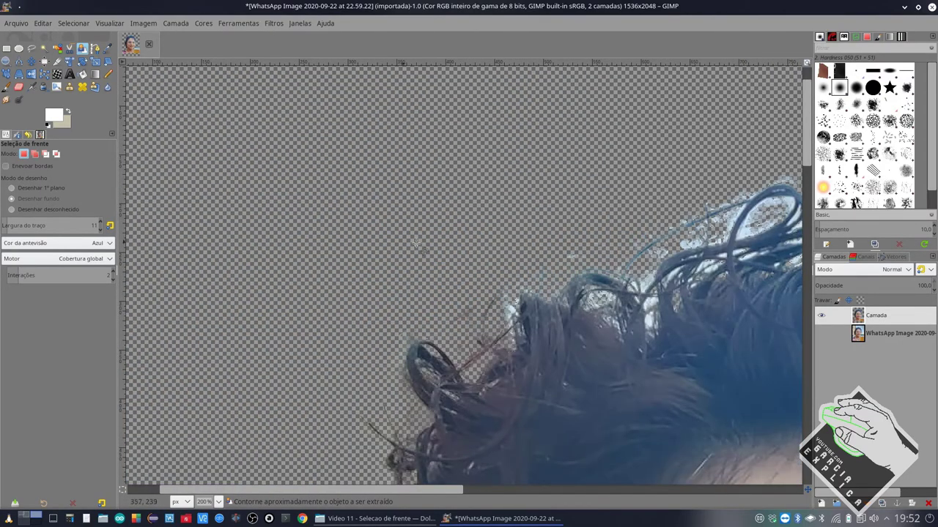
scroll(506, 246, down, 5)
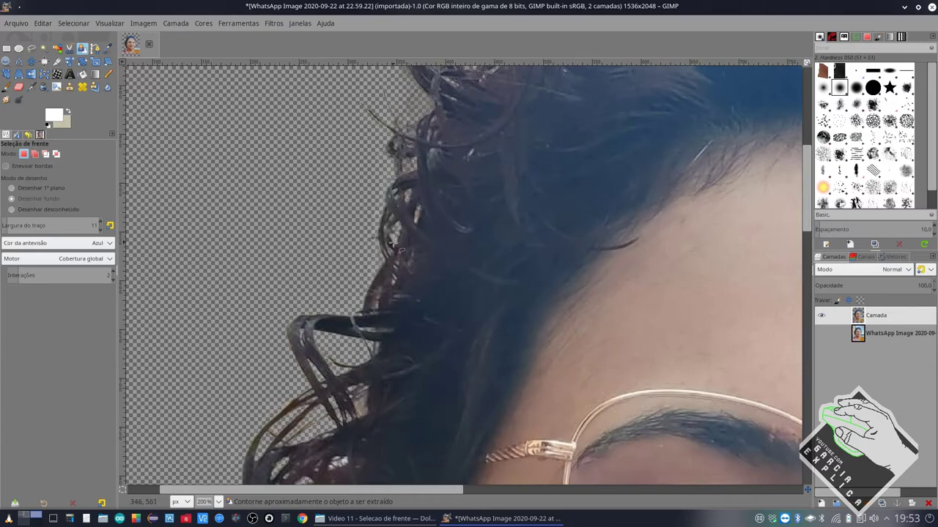
scroll(392, 244, down, 3)
scroll(393, 244, up, 2)
ctrl+scroll(352, 271, up, 2)
ctrl+scroll(314, 299, up, 1)
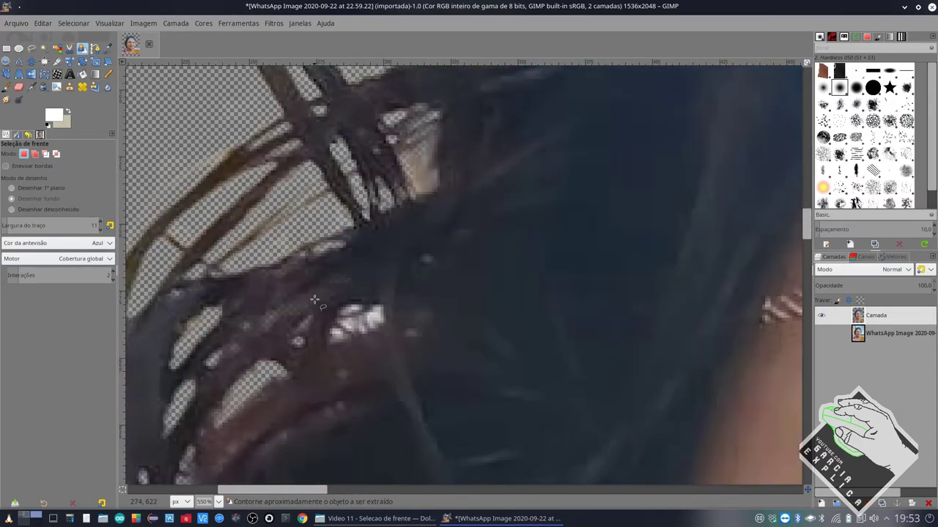
ctrl+scroll(314, 299, down, 1)
ctrl+scroll(313, 300, down, 1)
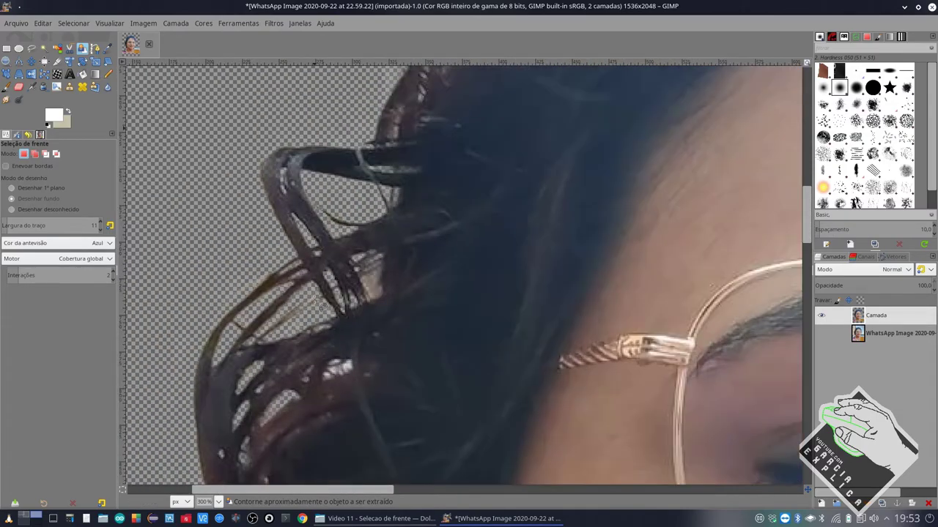
scroll(321, 306, down, 1)
scroll(311, 276, up, 1)
ctrl+scroll(309, 261, up, 1)
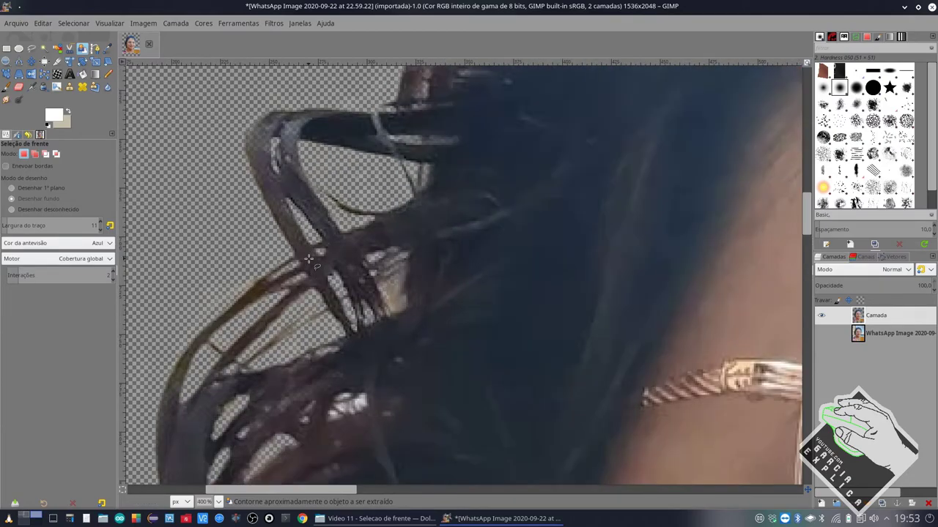
ctrl+scroll(309, 260, up, 1)
ctrl+scroll(309, 256, up, 1)
ctrl+scroll(309, 258, down, 4)
ctrl+scroll(309, 260, up, 3)
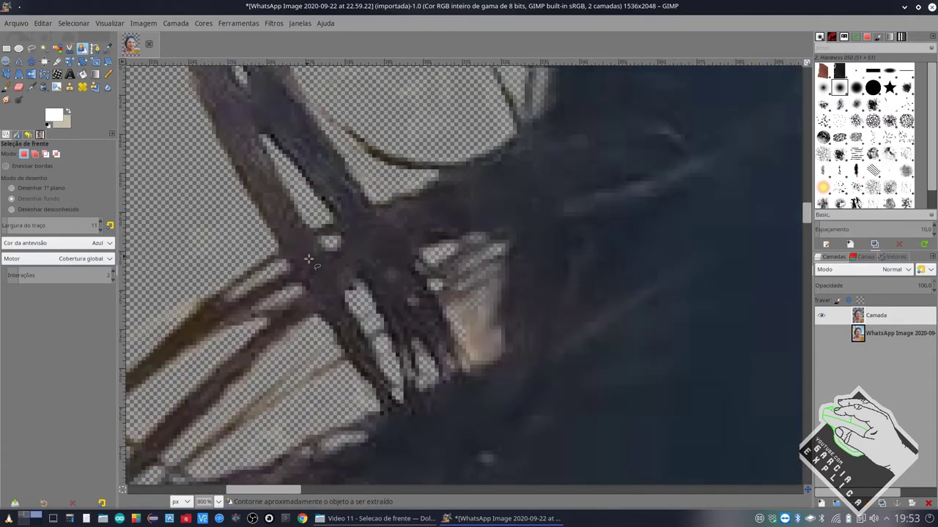
ctrl+scroll(308, 259, down, 3)
ctrl+scroll(309, 260, down, 3)
ctrl+scroll(321, 279, down, 2)
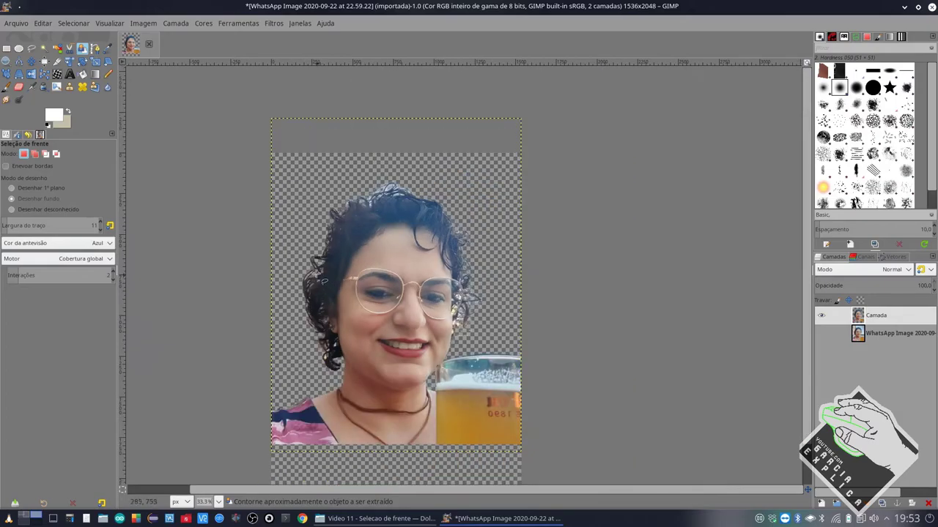
ctrl+scroll(568, 339, up, 5)
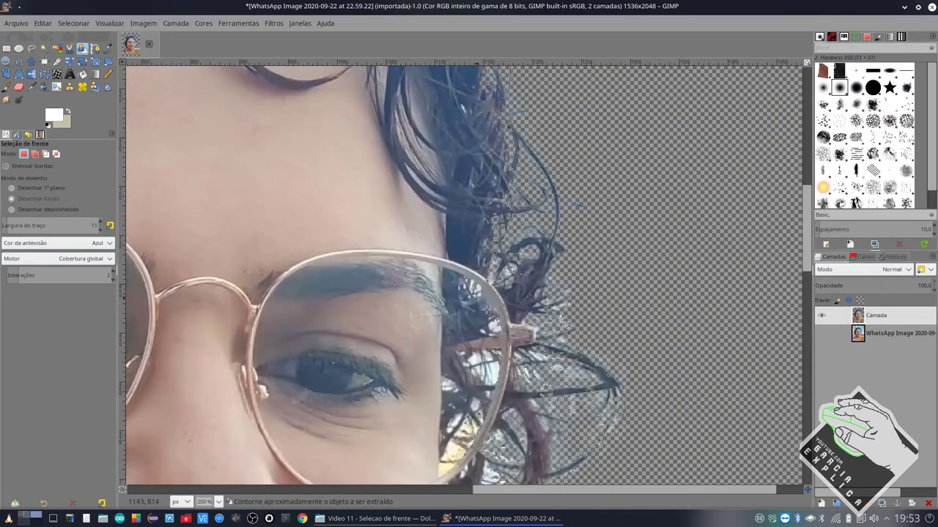
ctrl+scroll(623, 315, up, 2)
ctrl+scroll(695, 300, up, 1)
drag(718, 293, 535, 300)
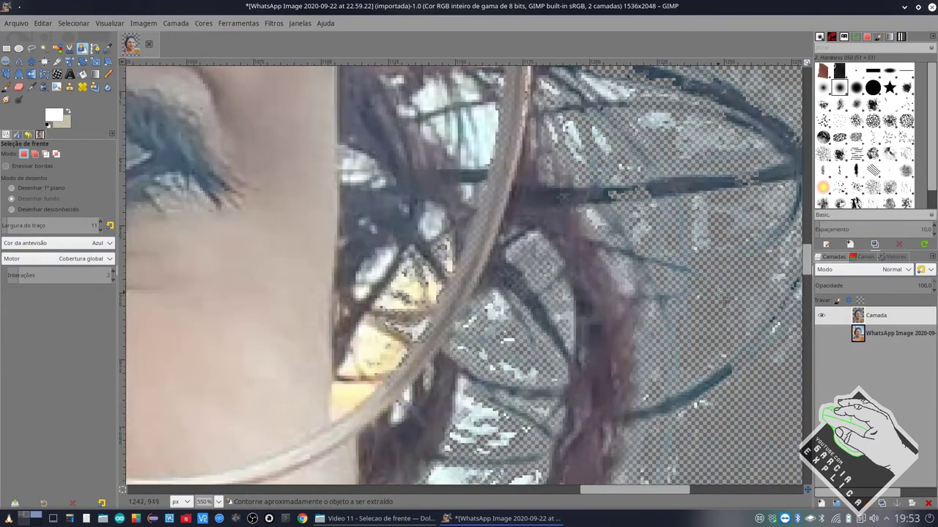
ctrl+scroll(535, 300, down, 1)
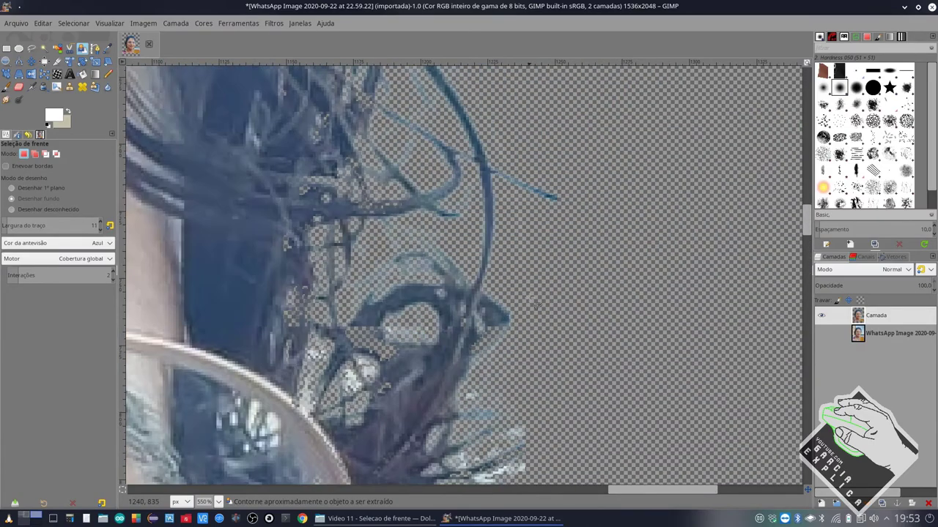
ctrl+scroll(454, 302, down, 1)
ctrl+scroll(359, 304, down, 1)
ctrl+scroll(267, 306, down, 1)
scroll(267, 306, down, 5)
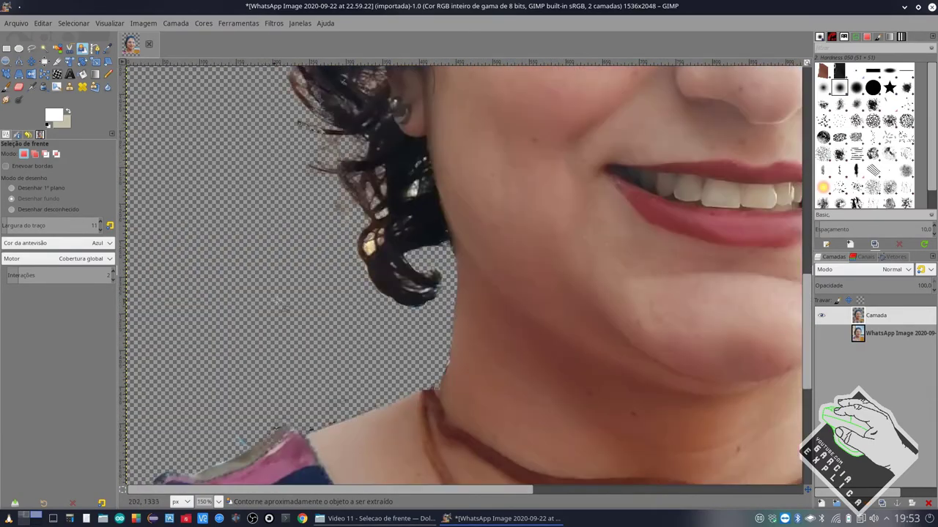
ctrl+scroll(361, 220, up, 4)
scroll(314, 251, up, 3)
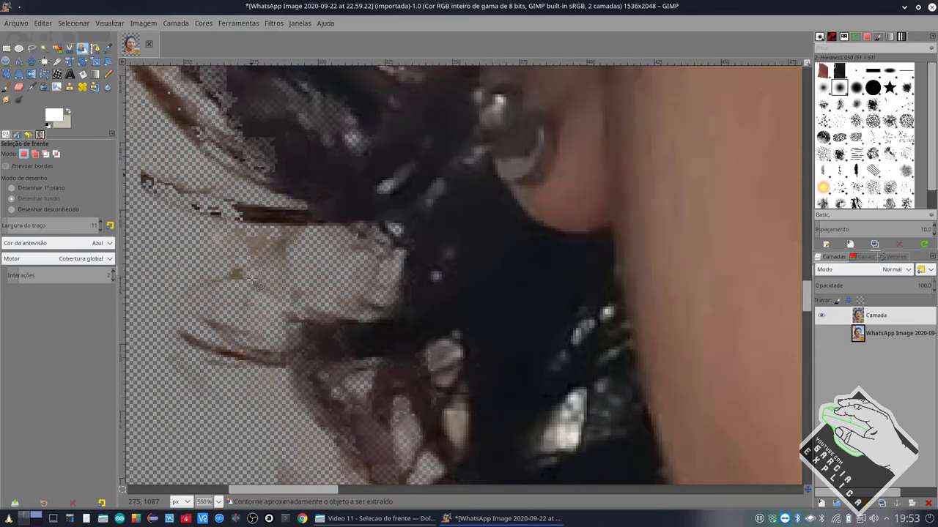
ctrl+scroll(235, 271, down, 2)
ctrl+scroll(227, 252, down, 1)
ctrl+scroll(220, 239, down, 1)
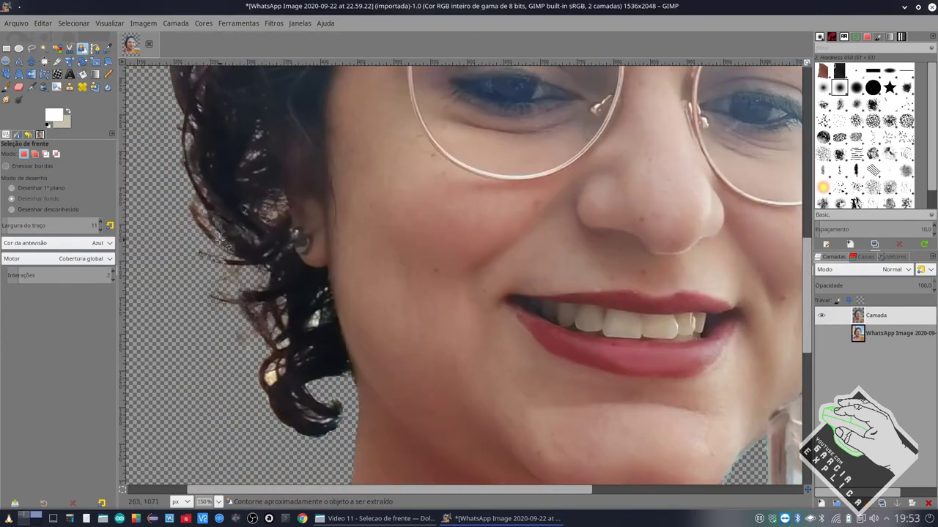
ctrl+scroll(202, 220, down, 1)
ctrl+scroll(207, 236, down, 1)
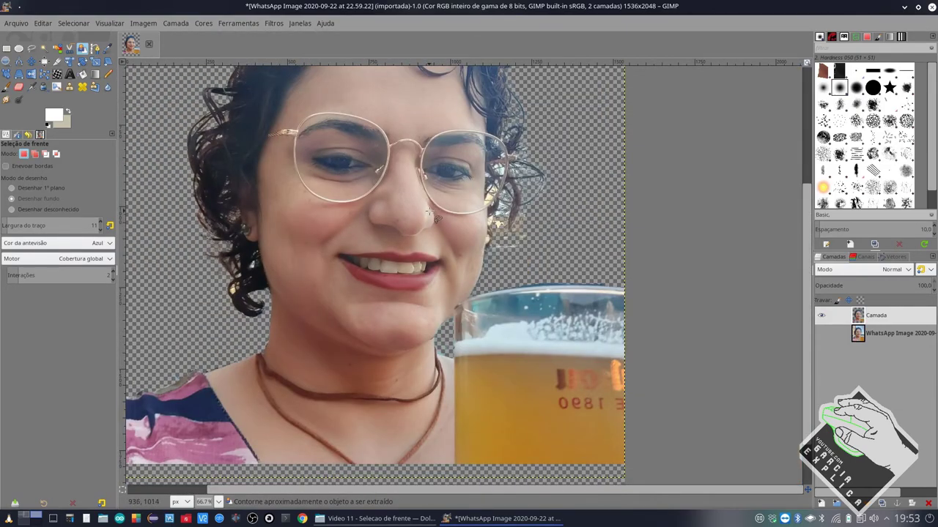
scroll(430, 212, up, 5)
ctrl+scroll(327, 144, up, 3)
ctrl+scroll(440, 161, down, 2)
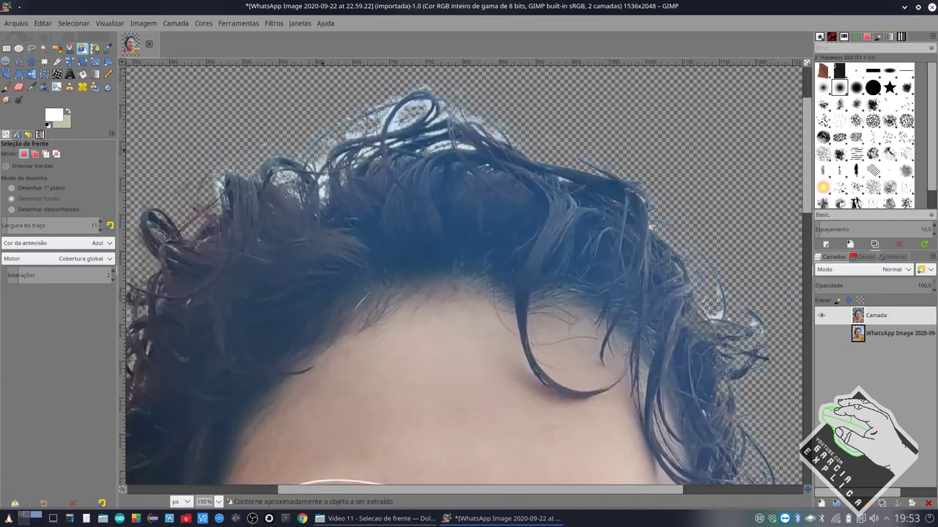
ctrl+scroll(586, 175, down, 1)
scroll(690, 180, down, 2)
ctrl+scroll(685, 176, up, 3)
ctrl+scroll(681, 190, down, 3)
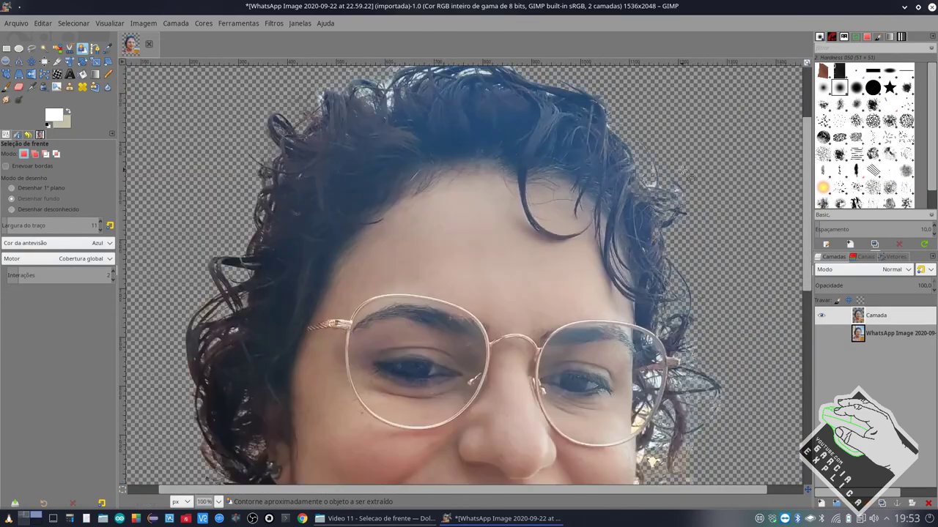
scroll(678, 216, down, 5)
ctrl+scroll(778, 260, up, 1)
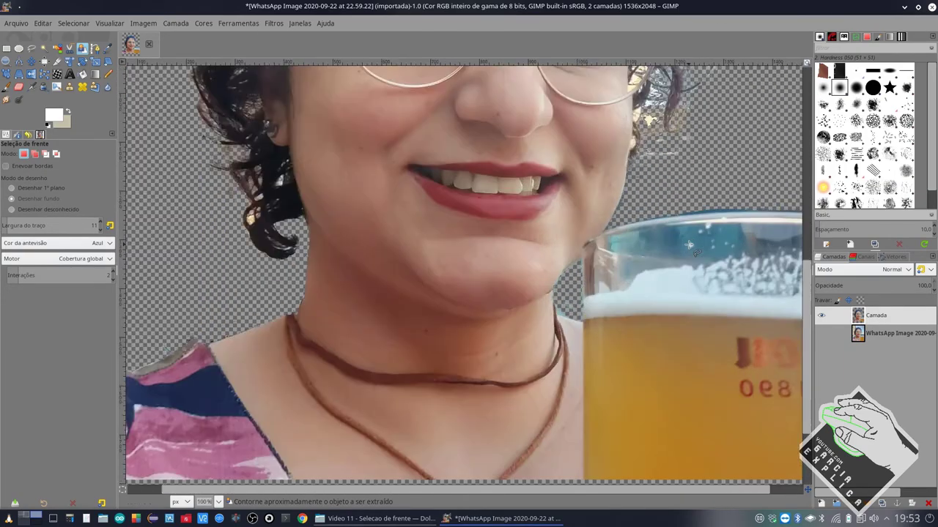
ctrl+scroll(747, 388, up, 2)
ctrl+scroll(768, 387, down, 2)
ctrl+scroll(579, 308, up, 2)
ctrl+scroll(574, 305, up, 1)
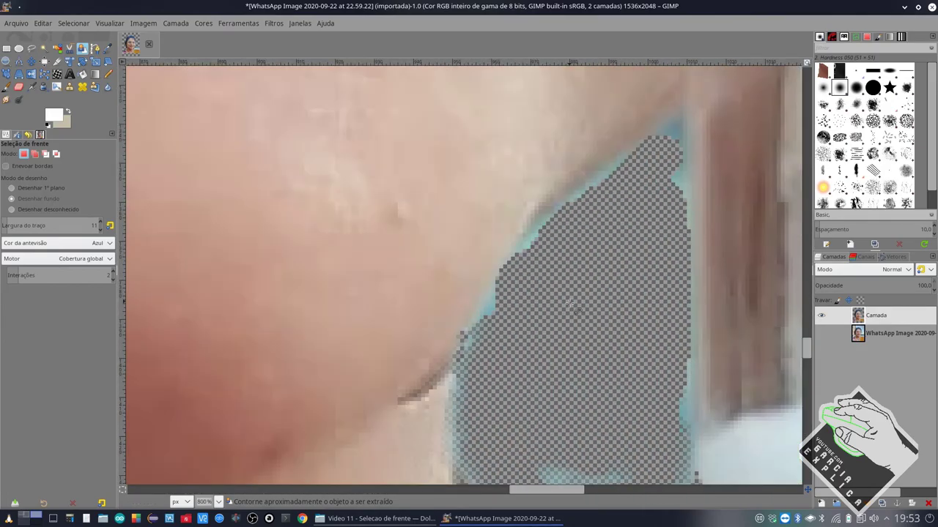
ctrl+scroll(576, 302, up, 1)
ctrl+scroll(576, 299, up, 1)
ctrl+scroll(577, 295, up, 1)
ctrl+scroll(577, 295, down, 2)
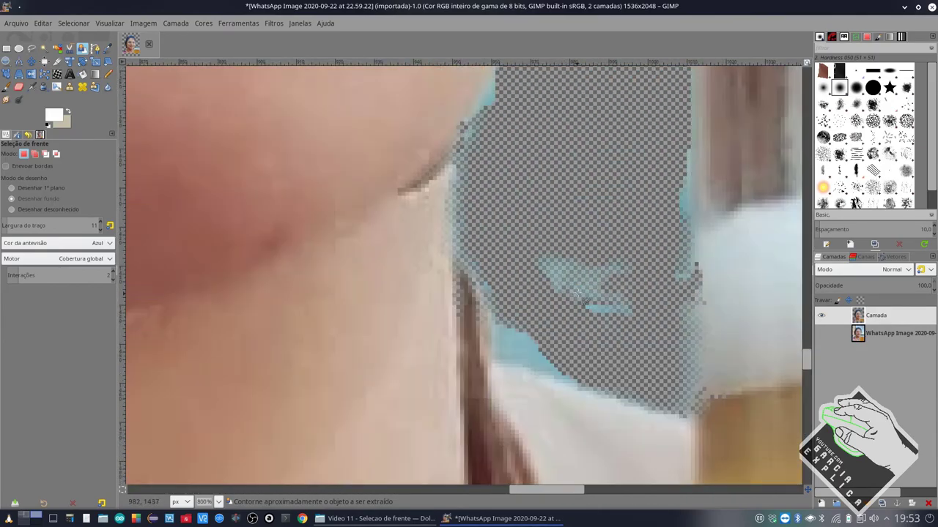
ctrl+scroll(564, 289, down, 1)
ctrl+scroll(549, 282, down, 2)
ctrl+scroll(533, 271, down, 5)
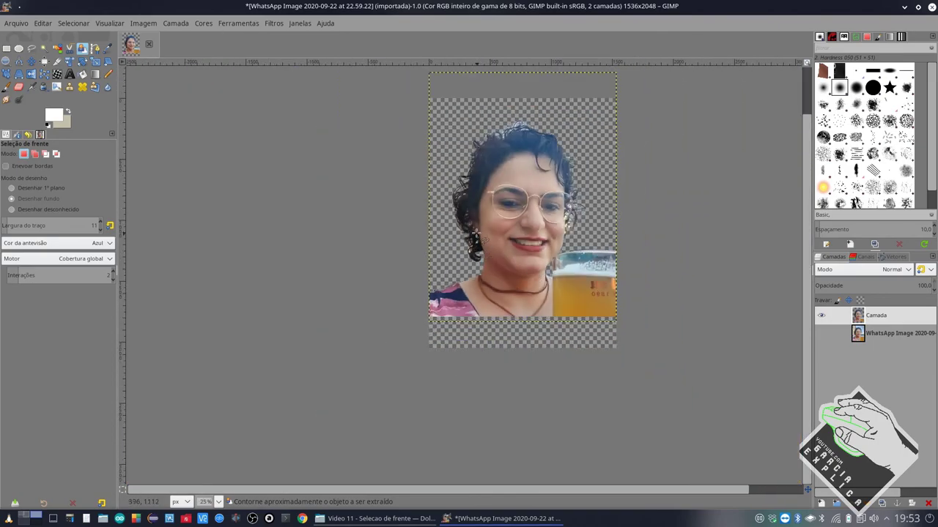
ctrl+scroll(530, 207, up, 1)
ctrl+scroll(532, 206, up, 1)
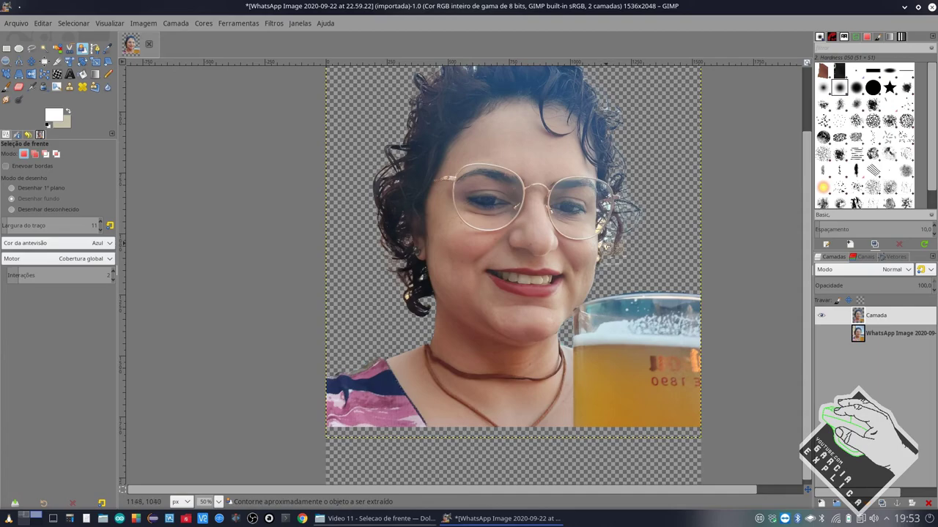
scroll(606, 243, up, 1)
scroll(606, 243, up, 1)
scroll(607, 243, up, 1)
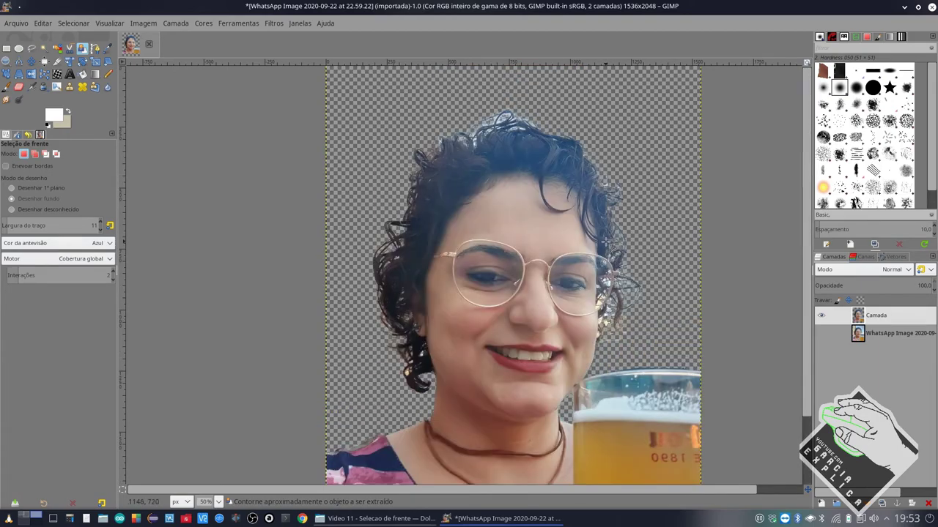